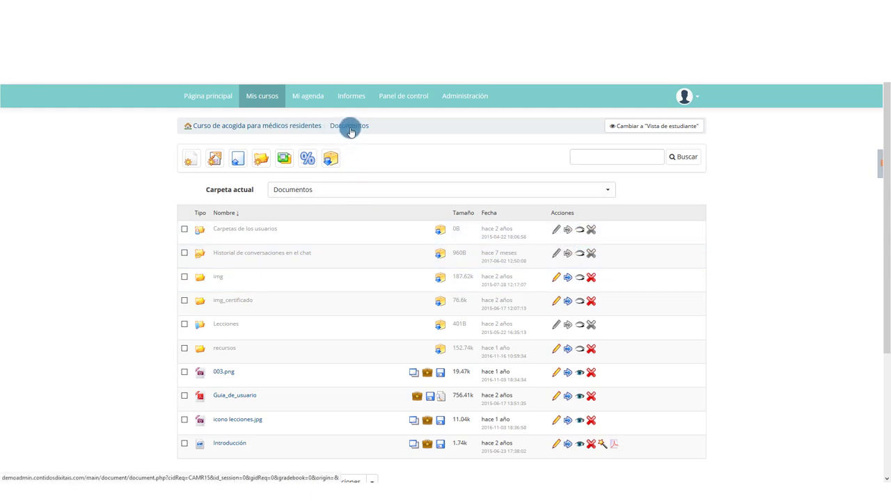
Start a new document titled "Prueba plantilla" with the lines "Título del curso", "Texto del curso", "Advertencia" and "Resumen".
{"action": "left_click", "coordinate": [189, 162]}
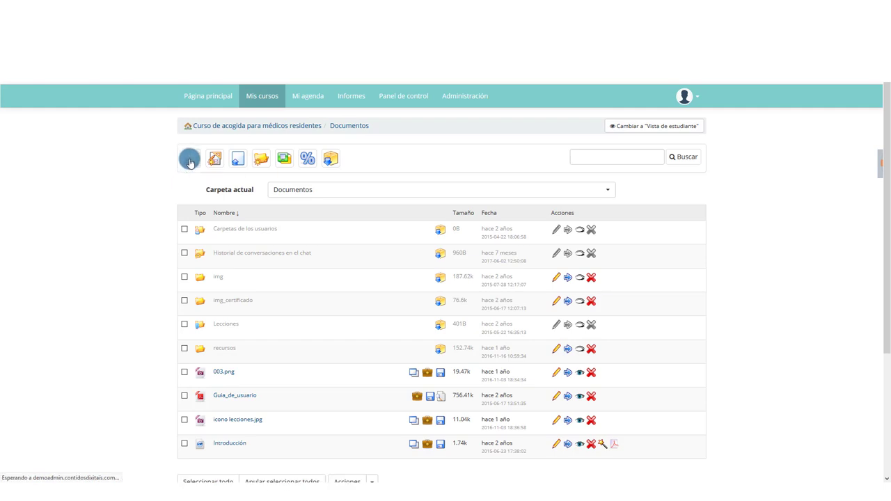
{"action": "left_click", "coordinate": [402, 212]}
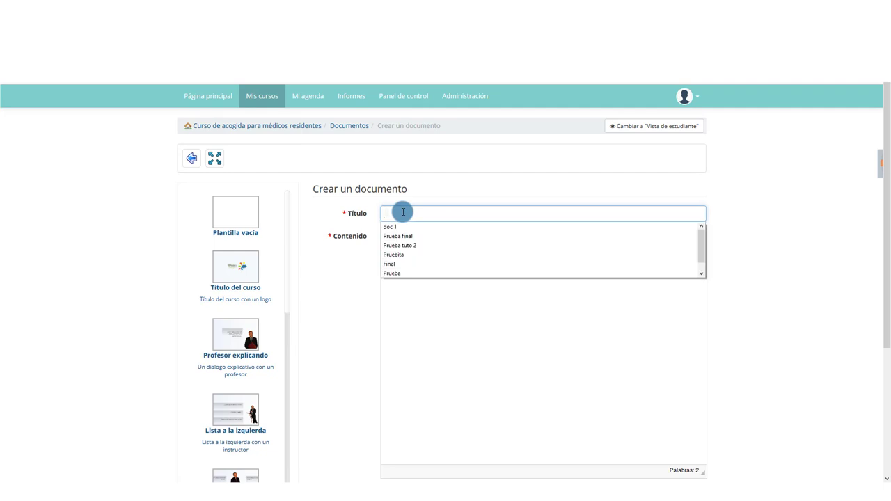
{"action": "type", "text": "Prueba plantilla"}
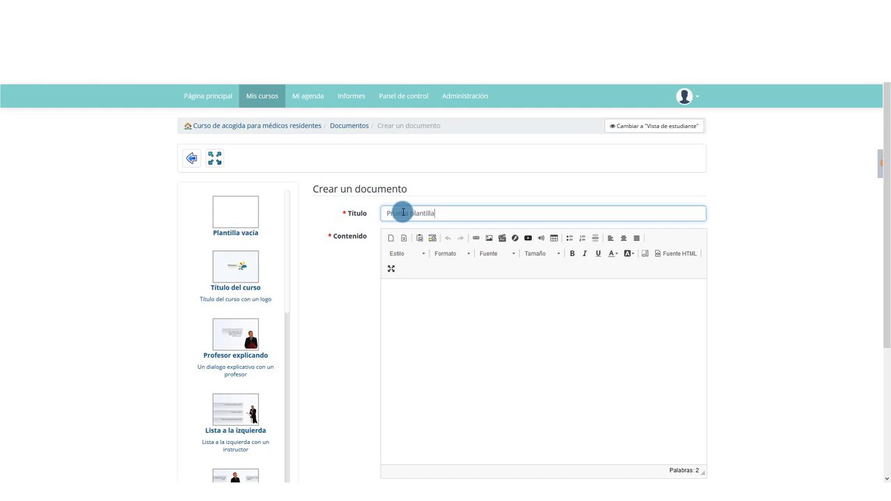
{"action": "left_click", "coordinate": [432, 303]}
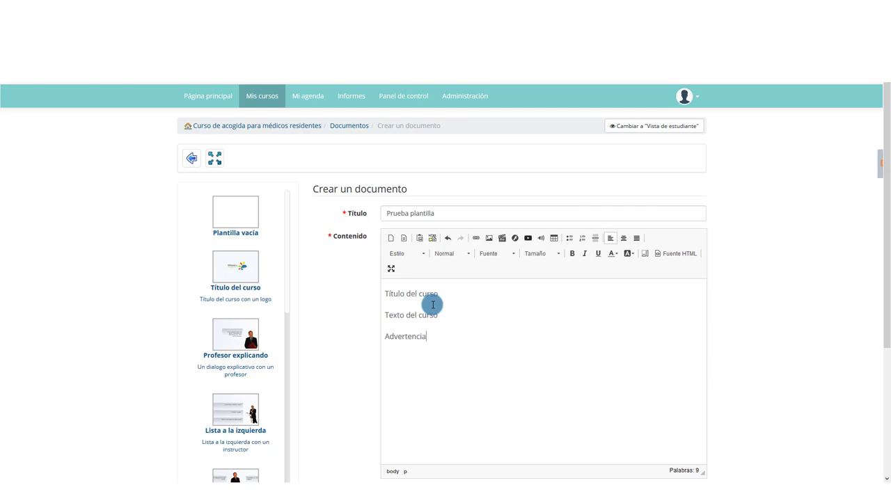
{"action": "type", "text": "esumen"}
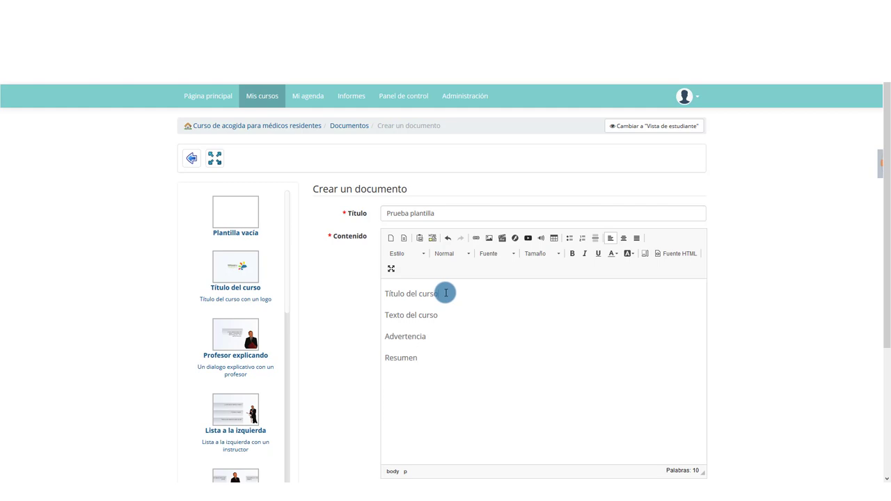
Apply the Title 1 paragraph style to the "Título del curso" line.
{"action": "left_click_drag", "start_coordinate": [445, 293], "coordinate": [384, 292]}
{"action": "left_click", "coordinate": [416, 253]}
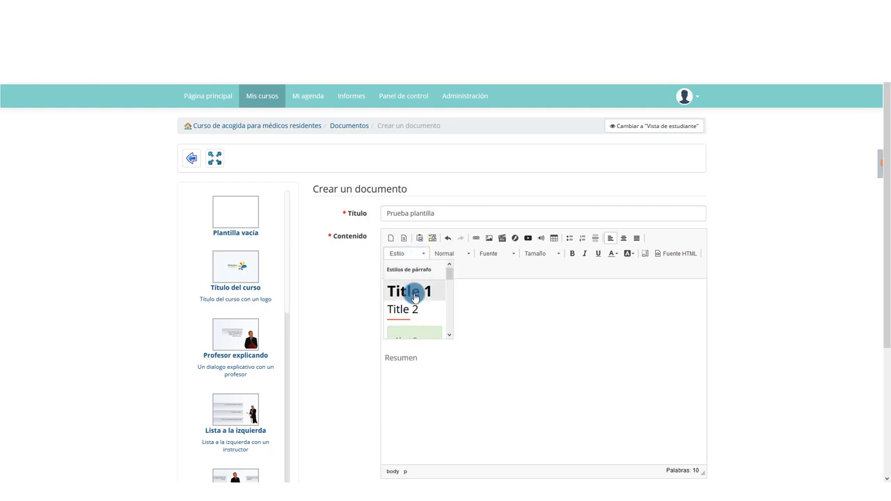
{"action": "left_click", "coordinate": [415, 296]}
{"action": "left_click", "coordinate": [450, 319]}
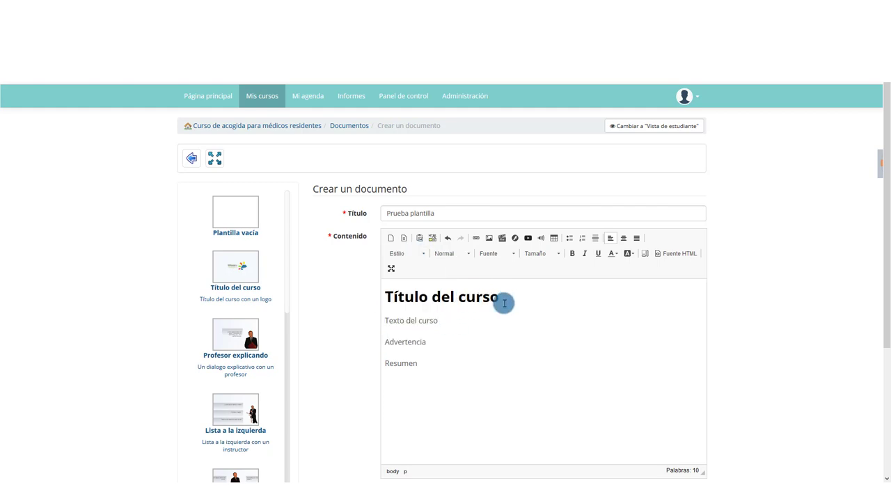
{"action": "left_click", "coordinate": [448, 323]}
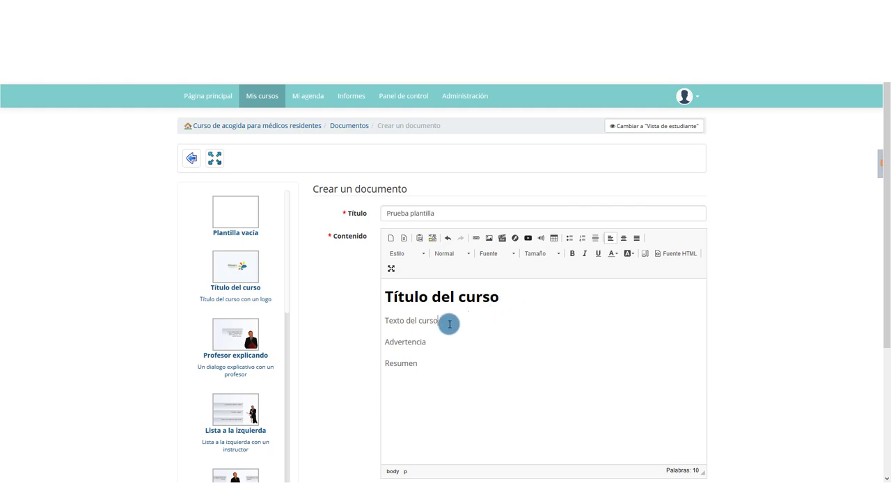
{"action": "triple_click", "coordinate": [408, 322]}
{"action": "left_click", "coordinate": [423, 318]}
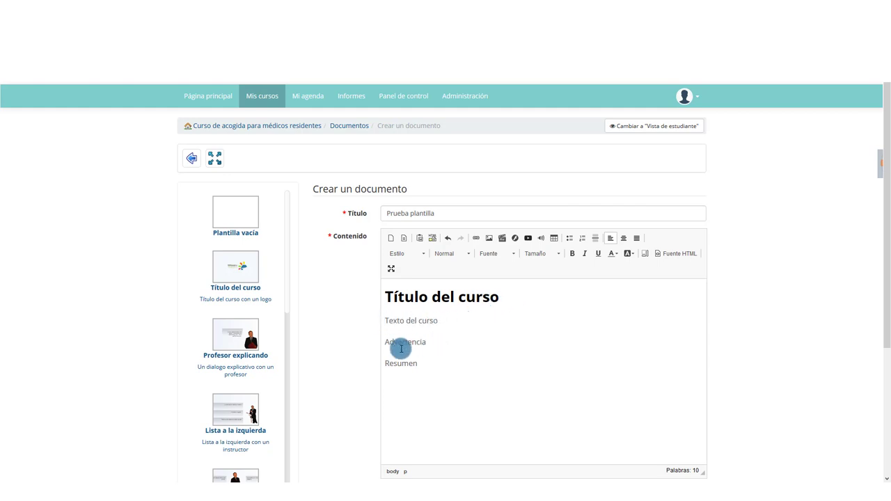
Apply the Alert Info paragraph style to the "Advertencia" line.
{"action": "double_click", "coordinate": [401, 343]}
{"action": "left_click", "coordinate": [416, 254]}
{"action": "scroll", "coordinate": [425, 300], "scroll_direction": "down", "scroll_amount": 2}
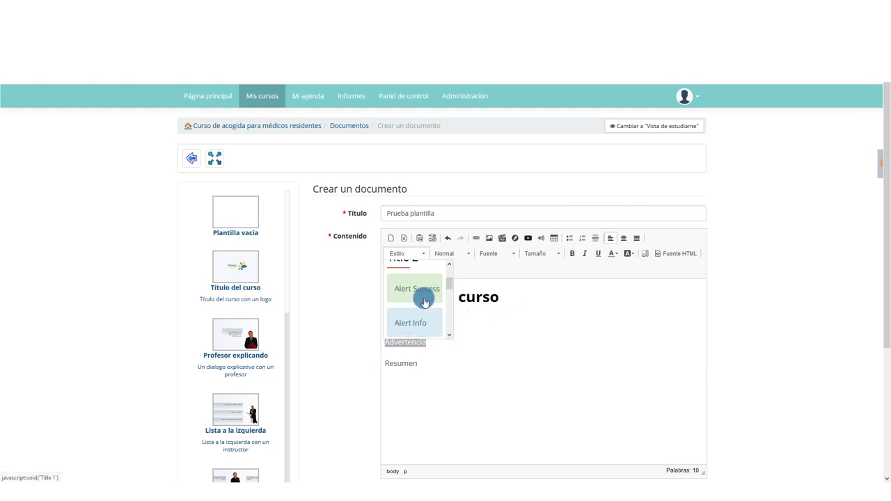
{"action": "scroll", "coordinate": [425, 296], "scroll_direction": "down", "scroll_amount": 2}
{"action": "left_click", "coordinate": [420, 268]}
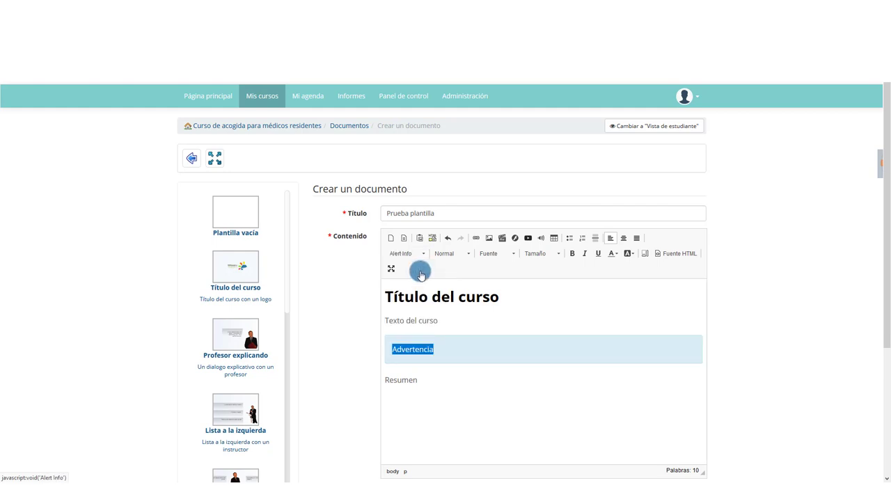
Apply the Alert Warning paragraph style to the "Resumen" line and create the document.
{"action": "double_click", "coordinate": [404, 380]}
{"action": "left_click", "coordinate": [418, 253]}
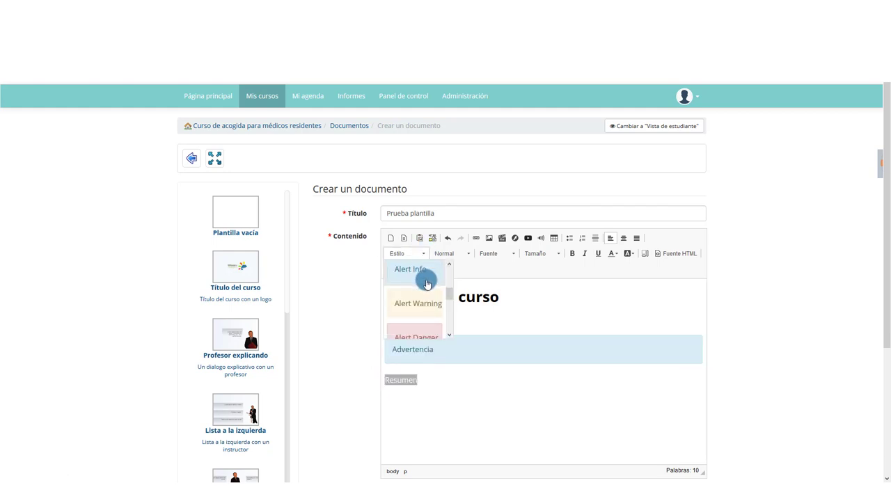
{"action": "scroll", "coordinate": [426, 284], "scroll_direction": "down", "scroll_amount": 3}
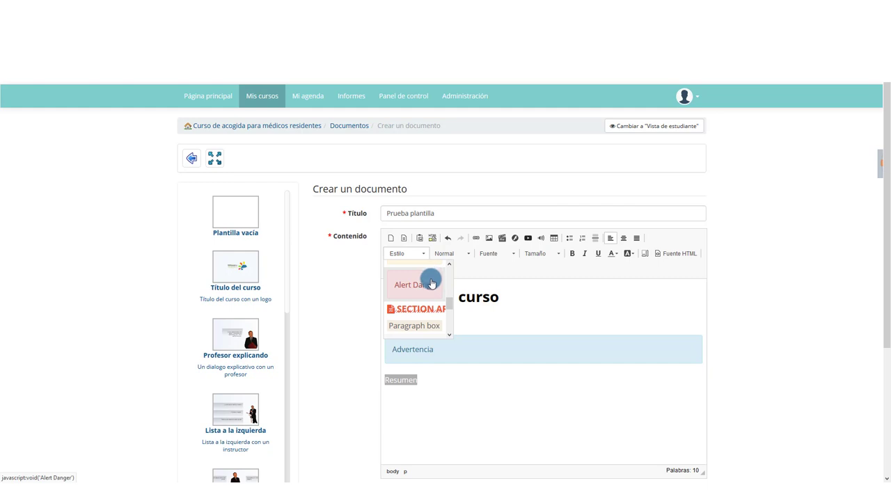
{"action": "scroll", "coordinate": [428, 285], "scroll_direction": "up", "scroll_amount": 4}
{"action": "left_click", "coordinate": [422, 298]}
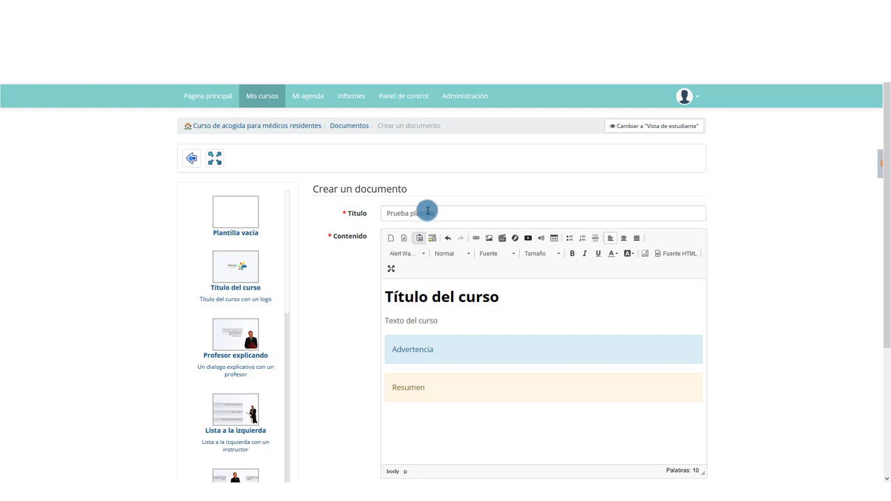
{"action": "scroll", "coordinate": [367, 329], "scroll_direction": "down", "scroll_amount": 2}
{"action": "left_click", "coordinate": [409, 416]}
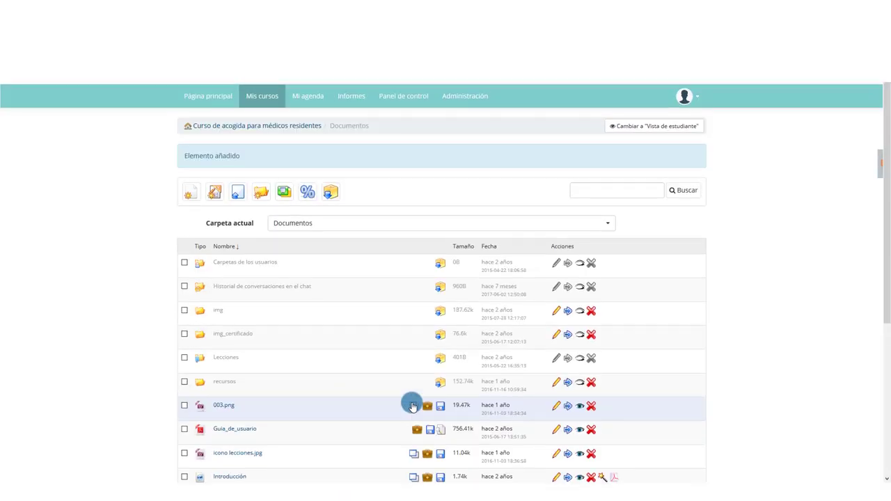
Start adding the "Prueba plantilla" document as a template and name the template "Intro curso".
{"action": "scroll", "coordinate": [246, 332], "scroll_direction": "down", "scroll_amount": 1}
{"action": "scroll", "coordinate": [246, 332], "scroll_direction": "down", "scroll_amount": 1}
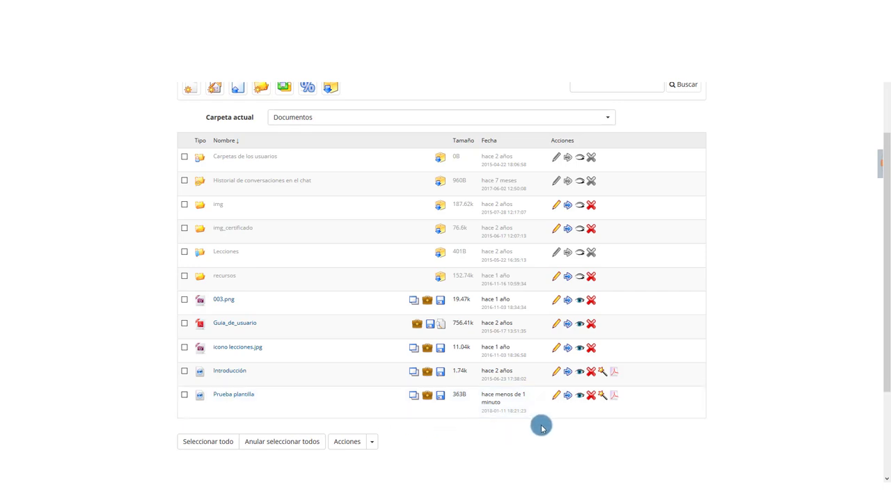
{"action": "left_click", "coordinate": [602, 397]}
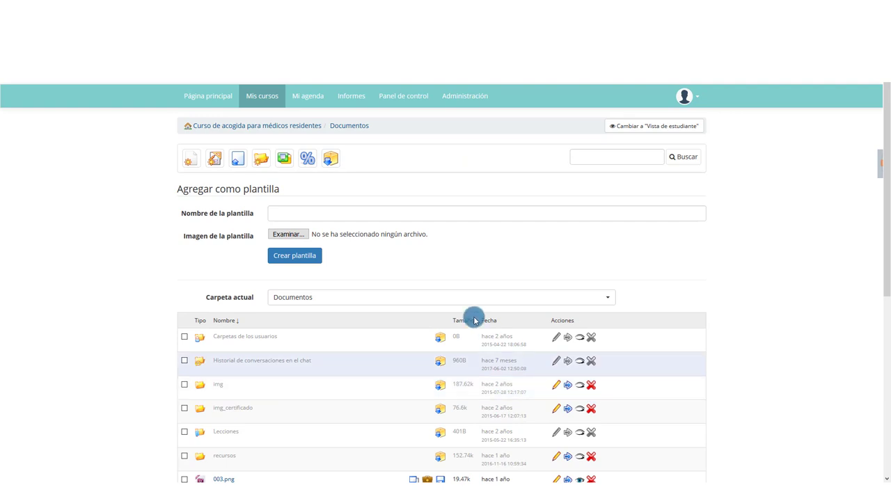
{"action": "left_click", "coordinate": [286, 213]}
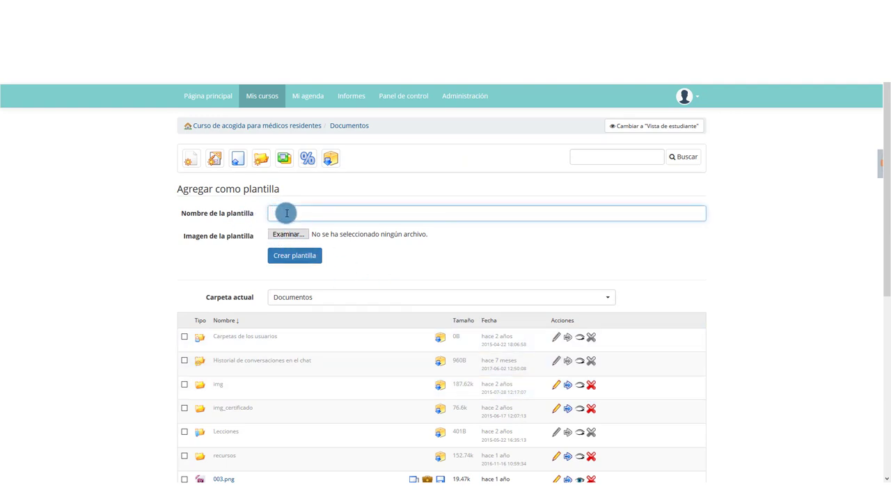
{"action": "left_click", "coordinate": [286, 213]}
{"action": "key", "text": "ctrl+a"}
{"action": "key", "text": "BackSpace"}
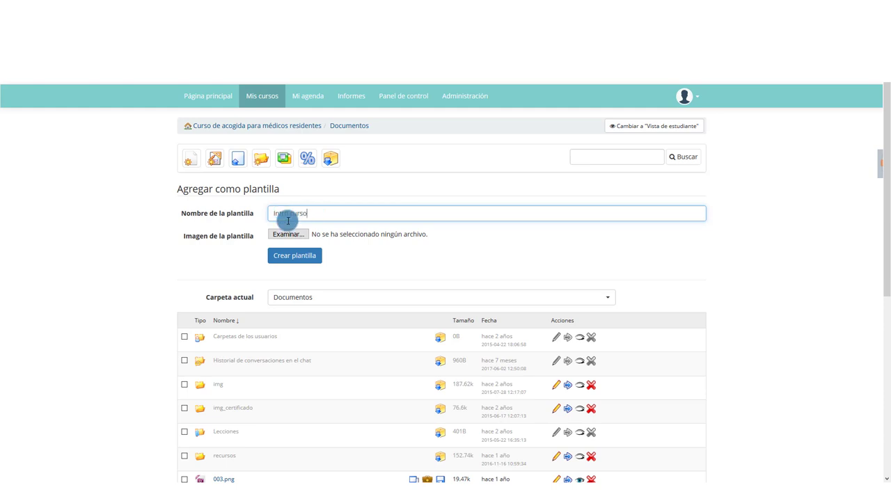
Choose the paste_256px file as the template image and create the template.
{"action": "left_click", "coordinate": [287, 232]}
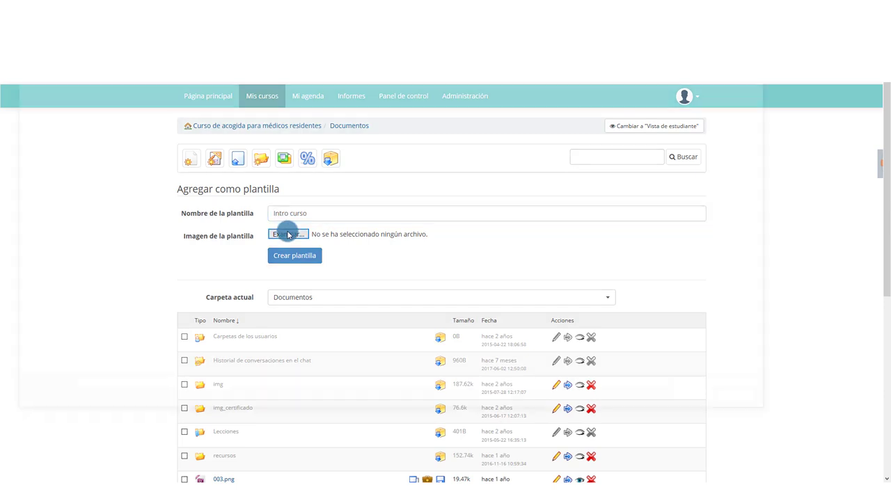
{"action": "left_click", "coordinate": [555, 200]}
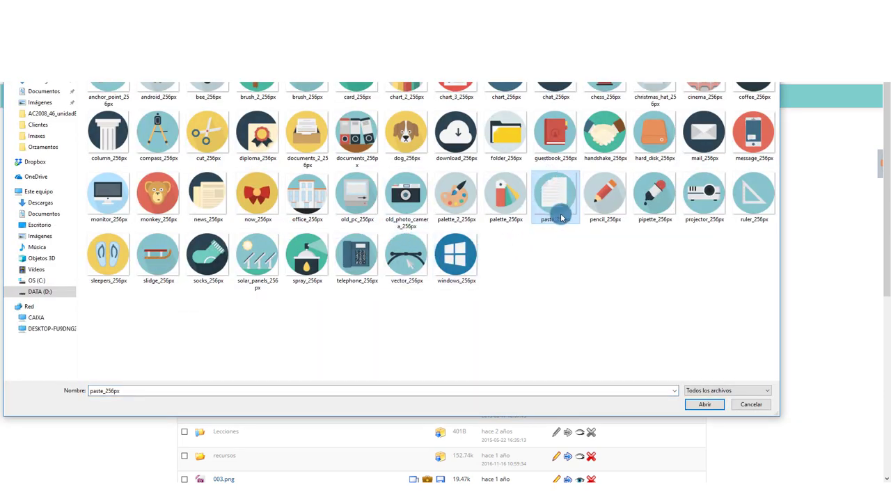
{"action": "left_click", "coordinate": [703, 405]}
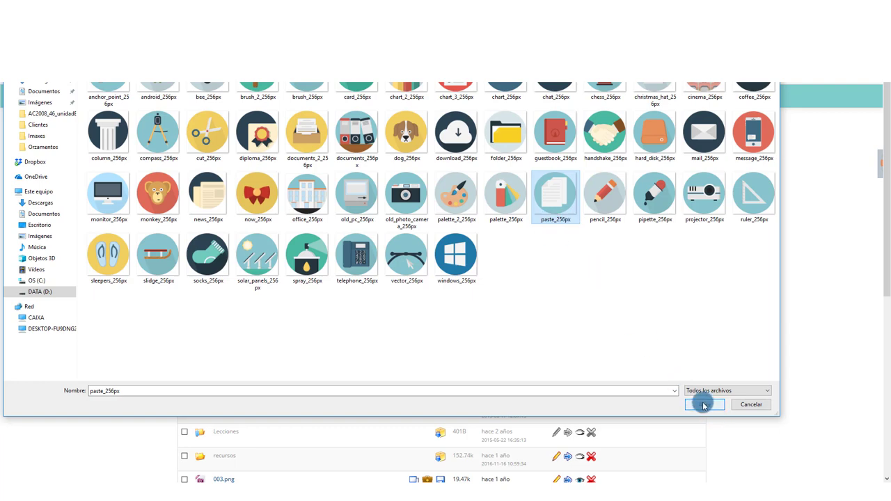
{"action": "left_click", "coordinate": [306, 262]}
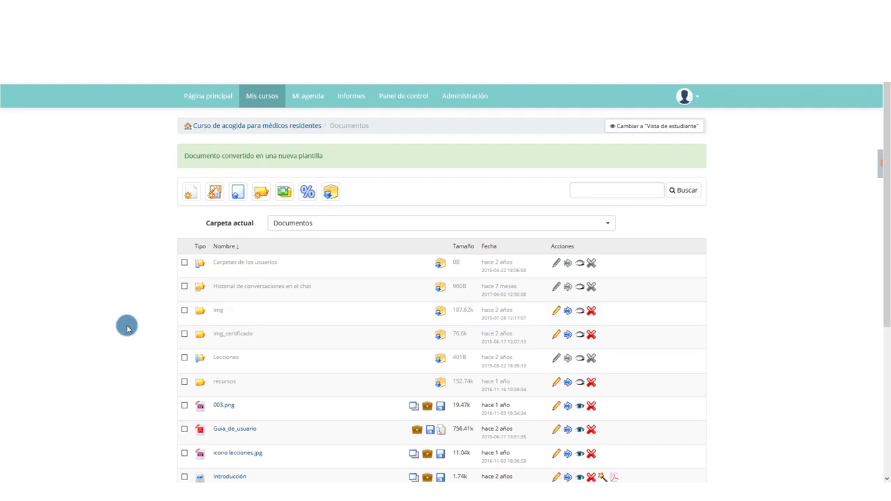
Start another new document and load the "Intro curso" template into its content.
{"action": "scroll", "coordinate": [127, 329], "scroll_direction": "down", "scroll_amount": 1}
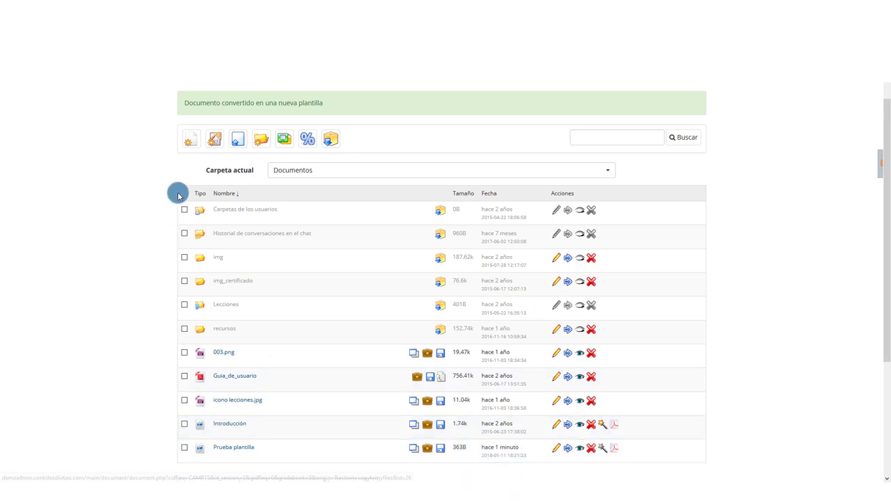
{"action": "scroll", "coordinate": [135, 175], "scroll_direction": "up", "scroll_amount": 1}
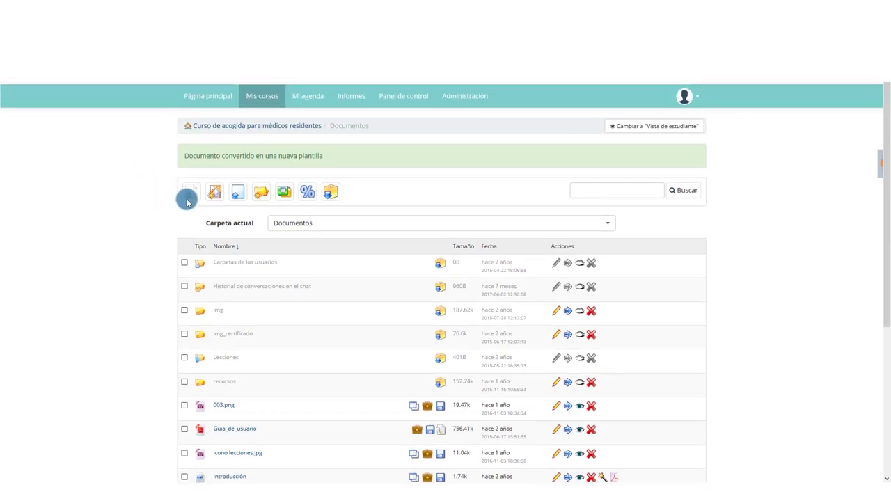
{"action": "left_click", "coordinate": [192, 196]}
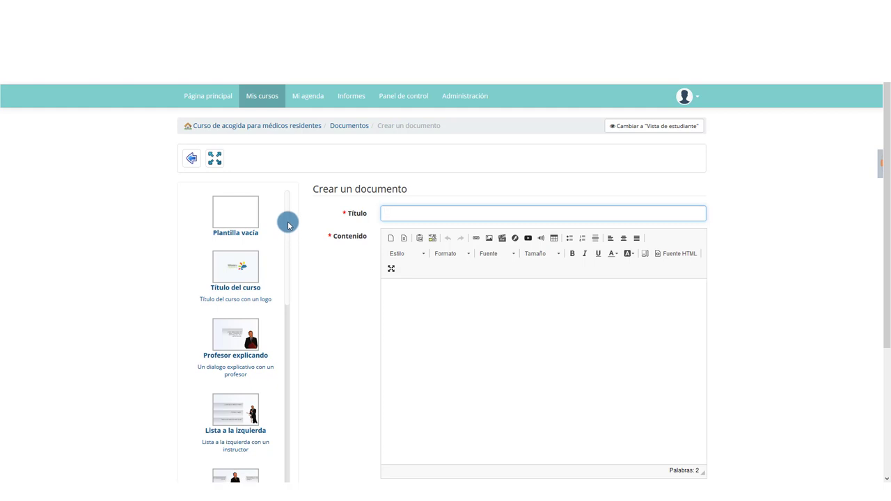
{"action": "left_click_drag", "start_coordinate": [288, 224], "coordinate": [292, 475]}
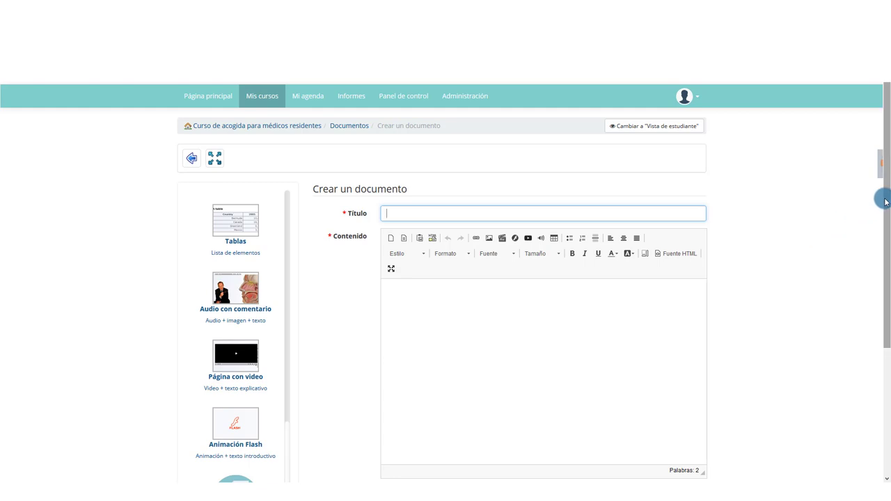
{"action": "left_click_drag", "start_coordinate": [884, 201], "coordinate": [881, 254]}
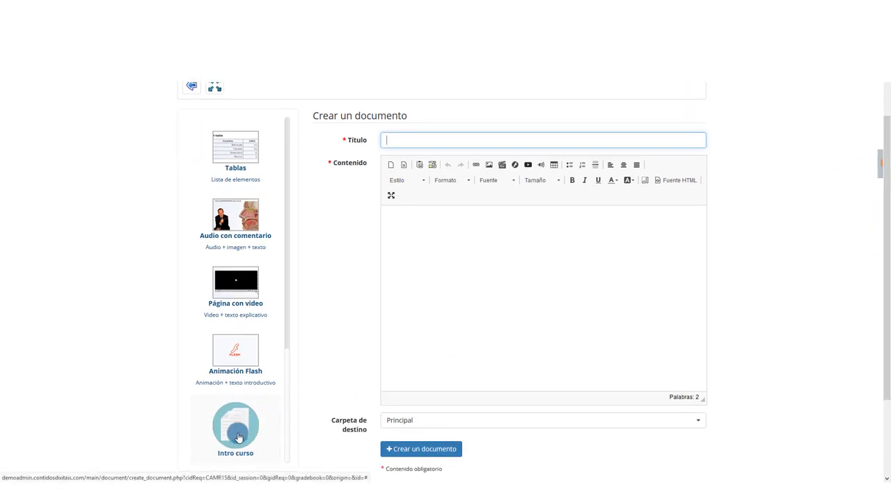
{"action": "left_click", "coordinate": [237, 435]}
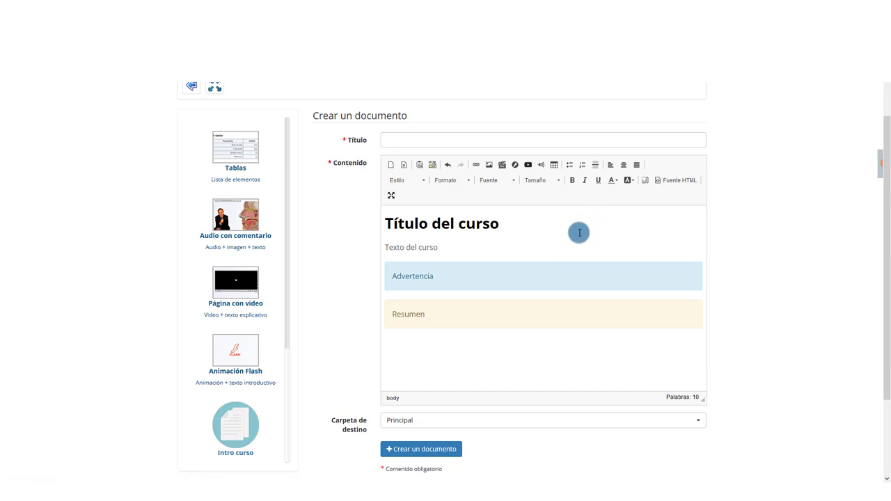
Title the document "Unidad 1" and replace the heading in the content with "Unidad 1 del curso".
{"action": "left_click", "coordinate": [422, 142]}
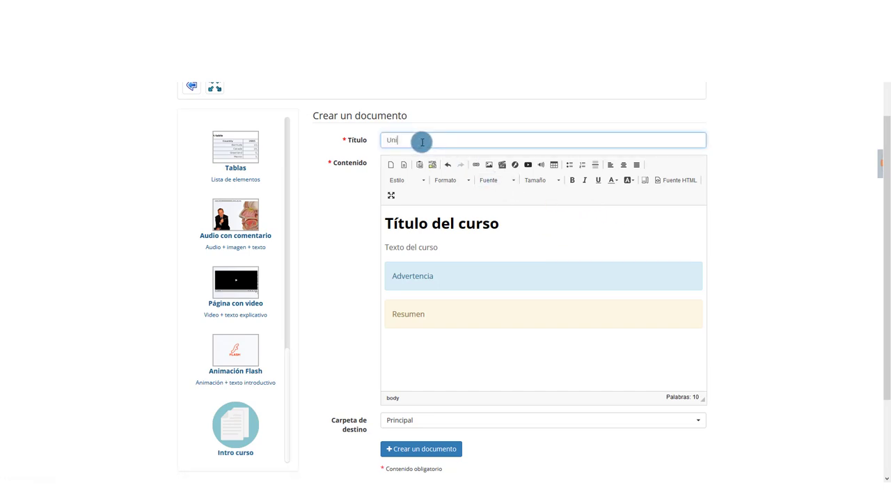
{"action": "type", "text": "Unidad 1"}
{"action": "left_click_drag", "start_coordinate": [522, 223], "coordinate": [390, 211]}
{"action": "type", "text": "Unidad"}
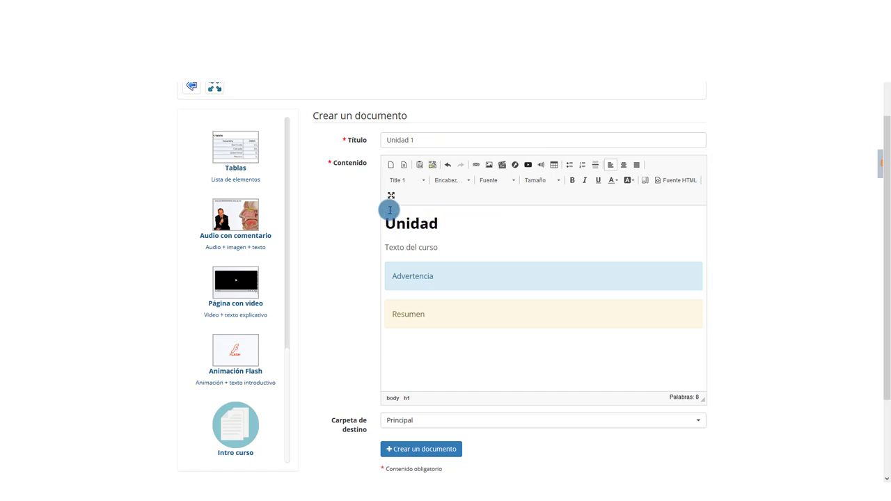
{"action": "type", "text": " 1 del curso"}
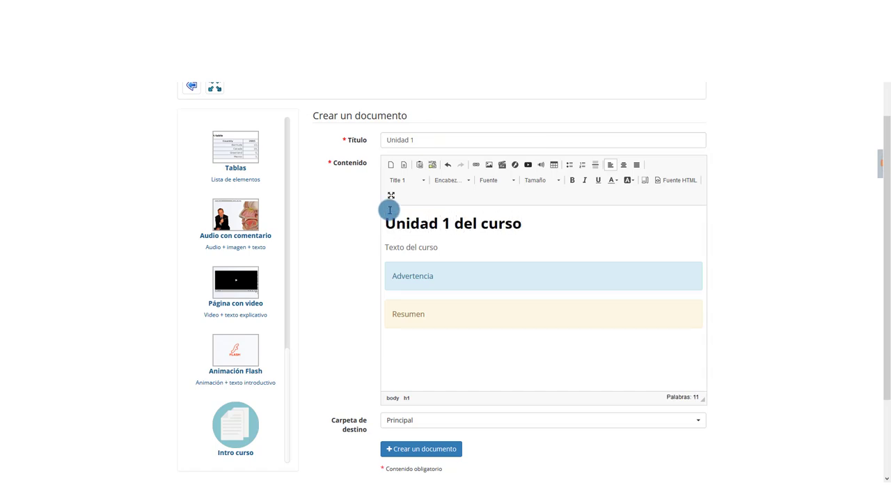
Extend the body line under the heading to read "Texto del curso extenso con toda la teoría".
{"action": "left_click", "coordinate": [447, 251]}
{"action": "type", "text": "e"}
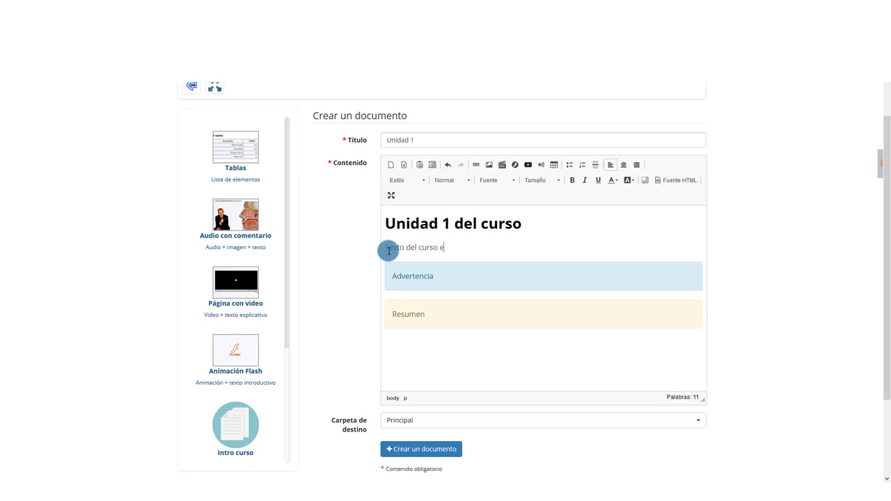
{"action": "type", "text": "xtenso con toda la teoría"}
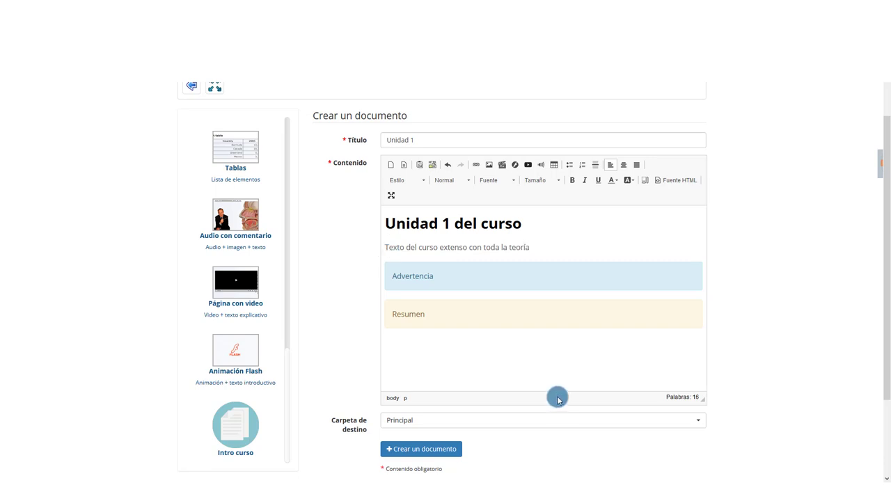
Extend the boxes to "Advertencia: recuerda repasar bien" and "Resumen: este es el resumen de tu curso", and create the document in the Principal folder.
{"action": "left_click", "coordinate": [449, 277]}
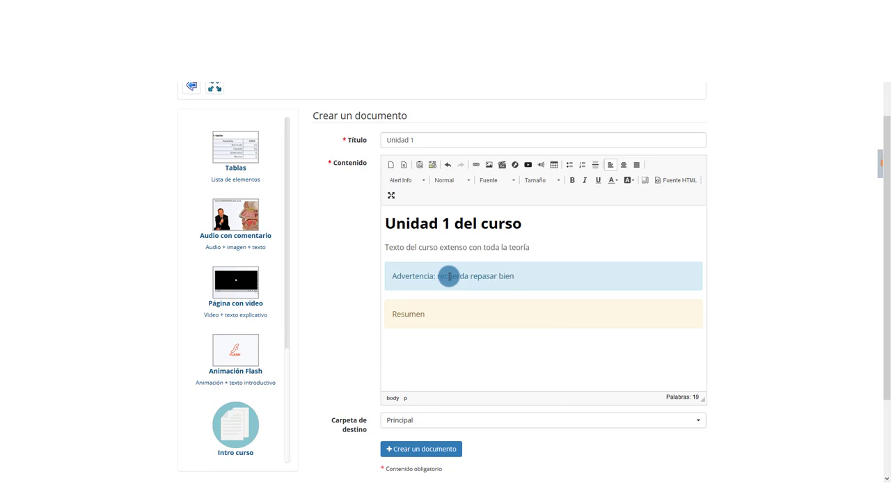
{"action": "left_click", "coordinate": [433, 313]}
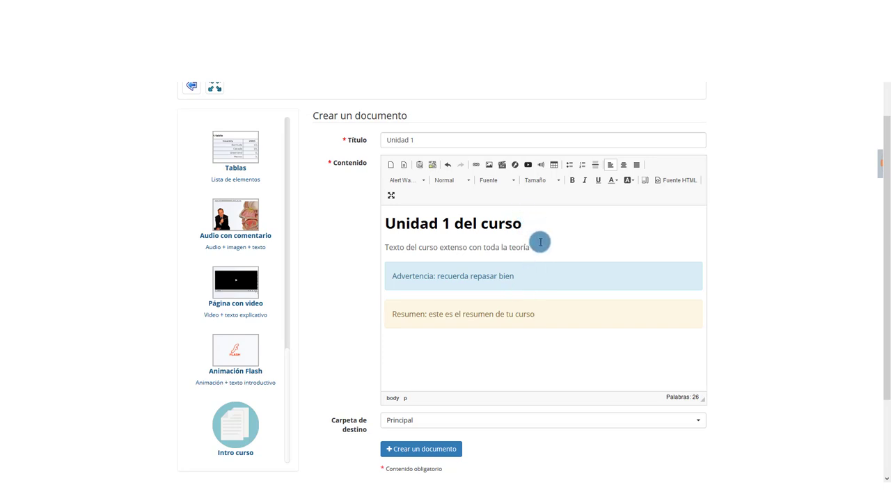
{"action": "left_click", "coordinate": [426, 450]}
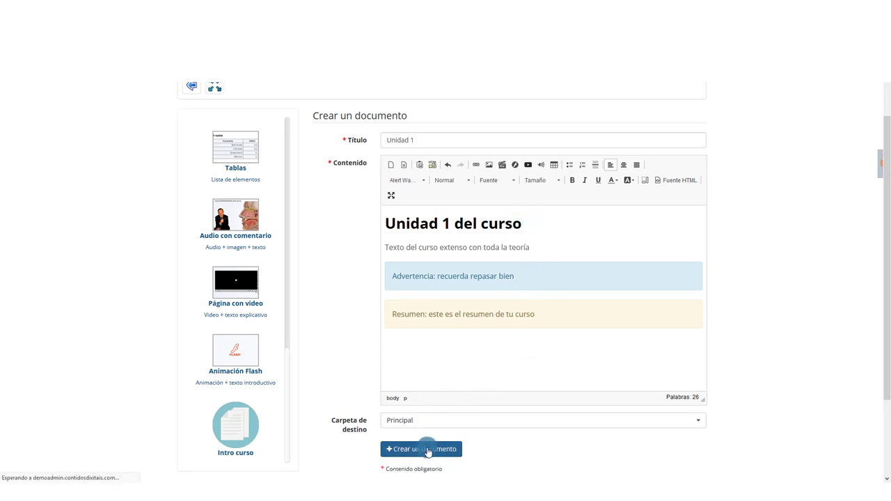
View the "Unidad 1" document from the course's document list and return to the list.
{"action": "scroll", "coordinate": [290, 407], "scroll_direction": "down", "scroll_amount": 3}
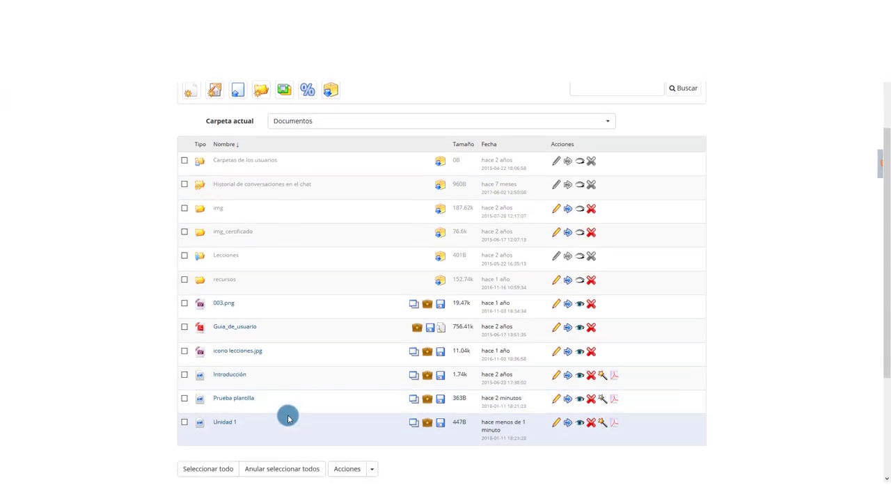
{"action": "left_click", "coordinate": [225, 421]}
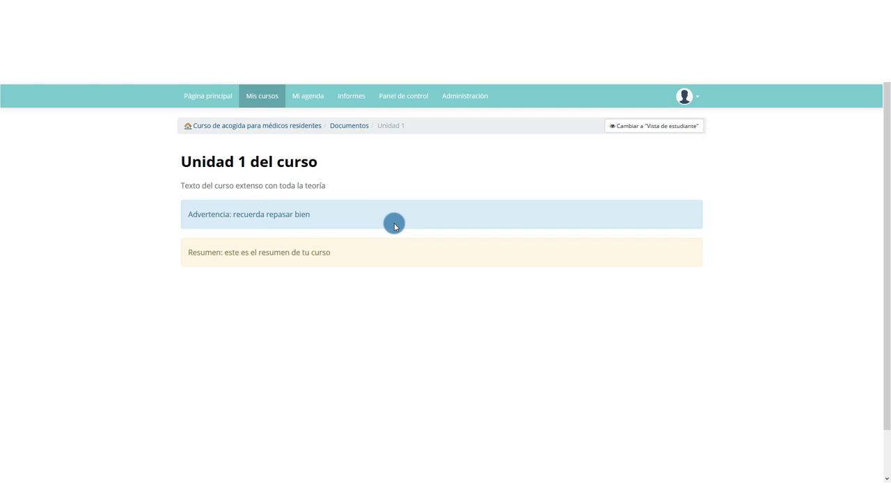
{"action": "left_click", "coordinate": [349, 130]}
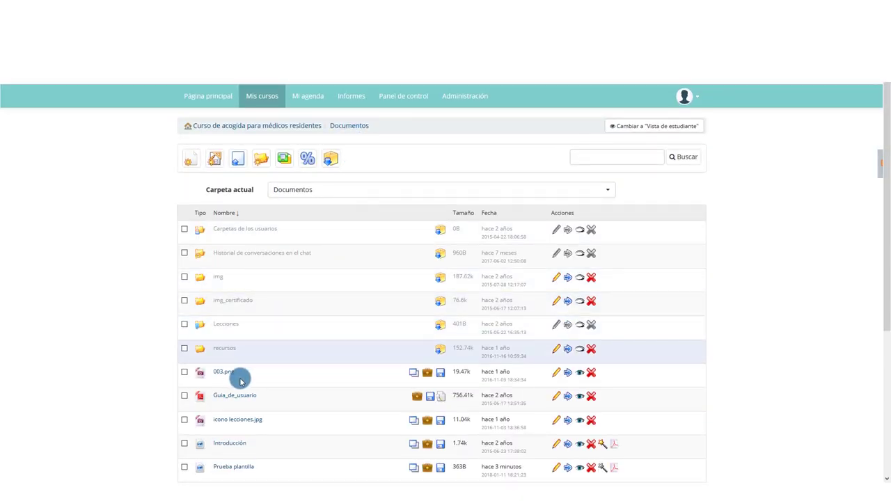
Remove the template status from the "Prueba plantilla" document.
{"action": "scroll", "coordinate": [230, 417], "scroll_direction": "down", "scroll_amount": 1}
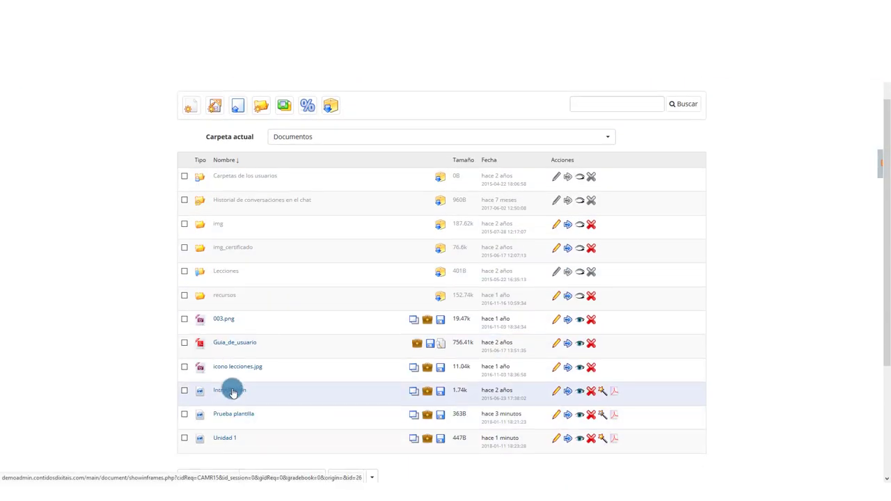
{"action": "left_click", "coordinate": [602, 416]}
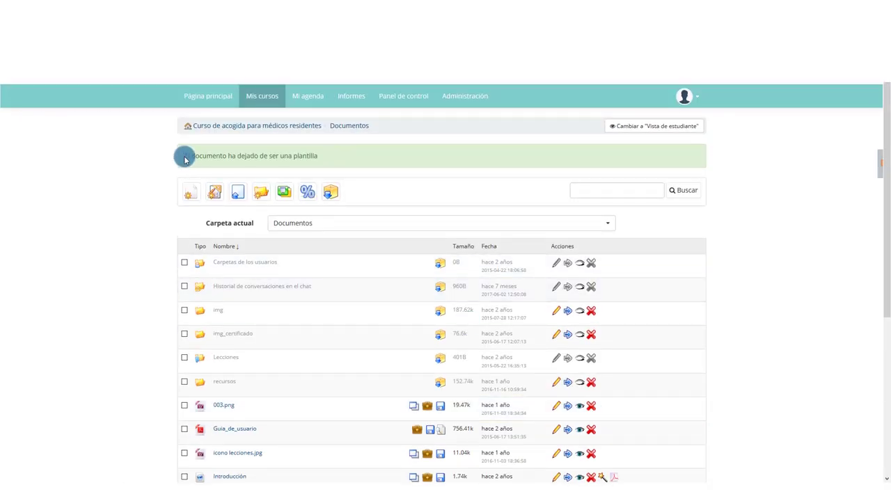
{"action": "left_click_drag", "start_coordinate": [184, 159], "coordinate": [328, 162]}
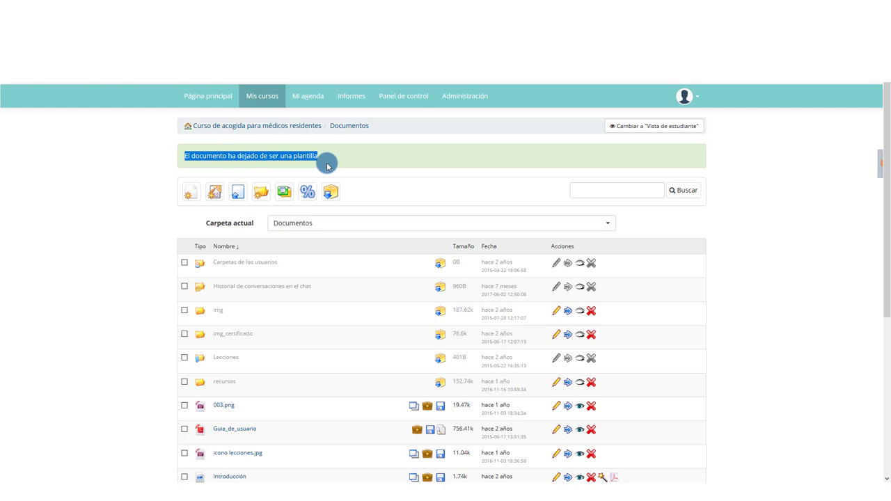
{"action": "scroll", "coordinate": [378, 229], "scroll_direction": "down", "scroll_amount": 2}
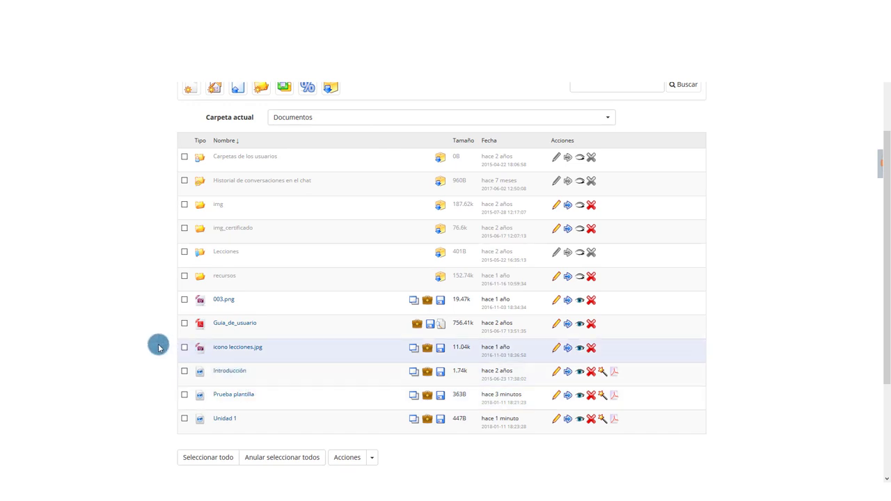
{"action": "left_click", "coordinate": [130, 207]}
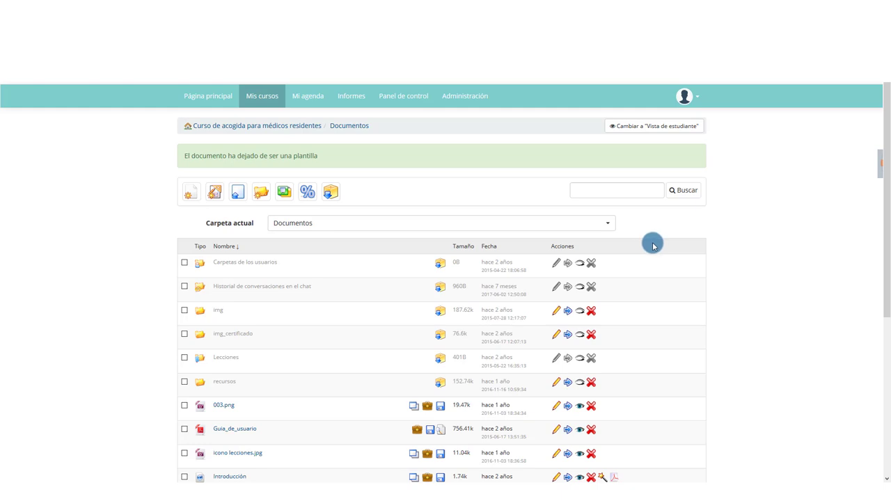
Open the template settings in the Chamilo platform configuration and look through the existing platform templates.
{"action": "left_click", "coordinate": [471, 97]}
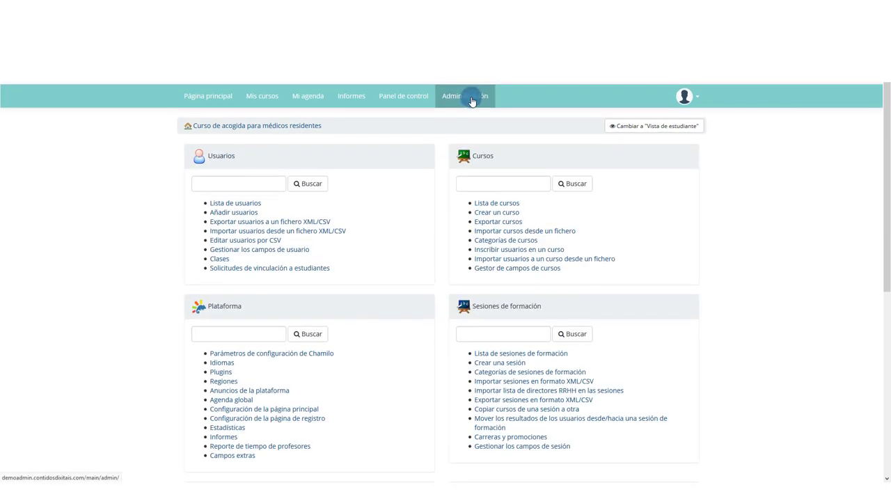
{"action": "left_click", "coordinate": [239, 355]}
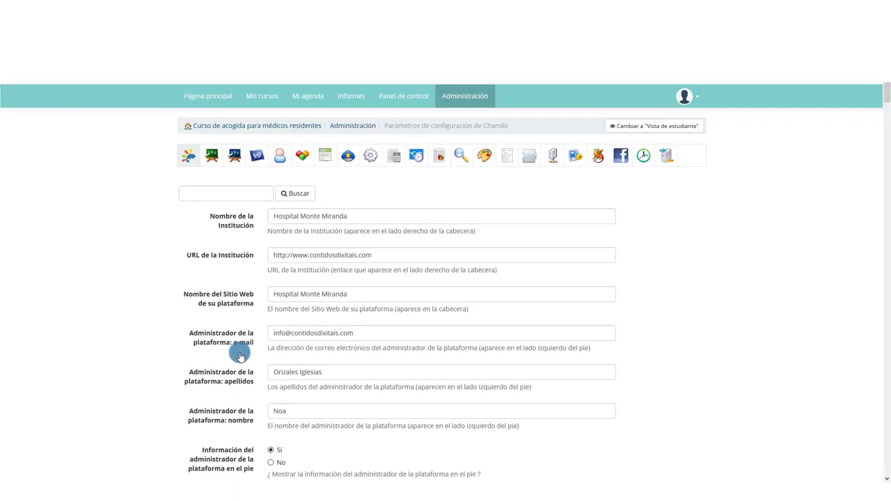
{"action": "left_click", "coordinate": [507, 164]}
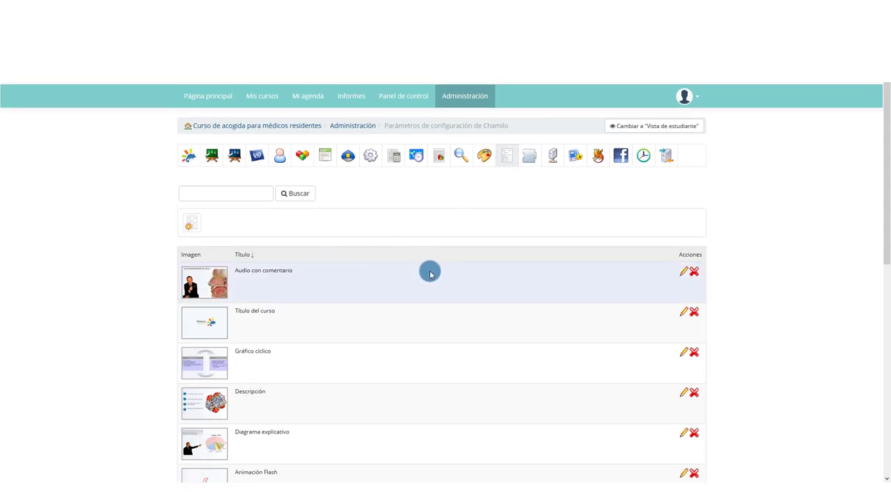
{"action": "scroll", "coordinate": [324, 258], "scroll_direction": "down", "scroll_amount": 2}
{"action": "scroll", "coordinate": [248, 242], "scroll_direction": "down", "scroll_amount": 2}
{"action": "scroll", "coordinate": [248, 242], "scroll_direction": "down", "scroll_amount": 2}
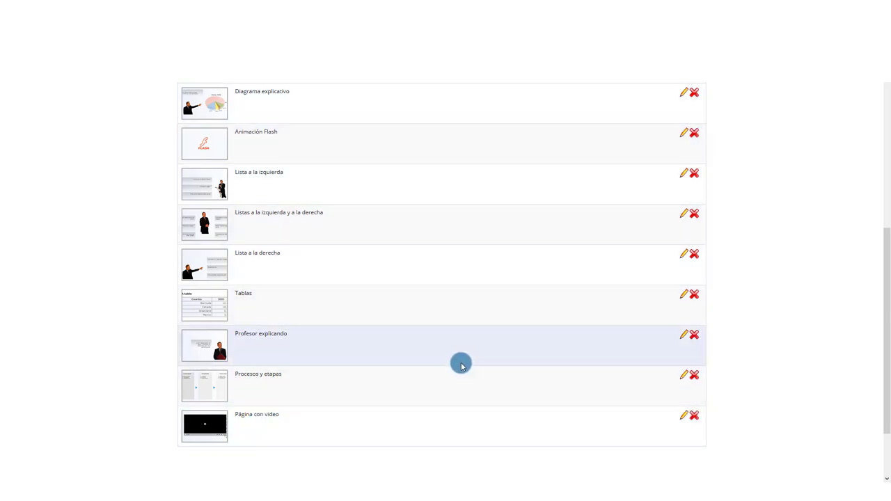
{"action": "scroll", "coordinate": [461, 364], "scroll_direction": "up", "scroll_amount": 5}
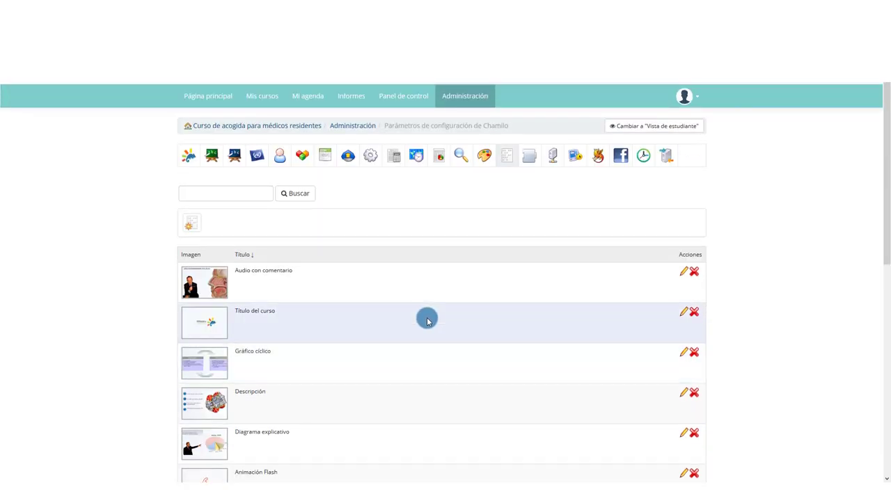
Start a new platform template titled "Intro curso" with the text lines "Título del curso" and "Explicación".
{"action": "left_click", "coordinate": [193, 224]}
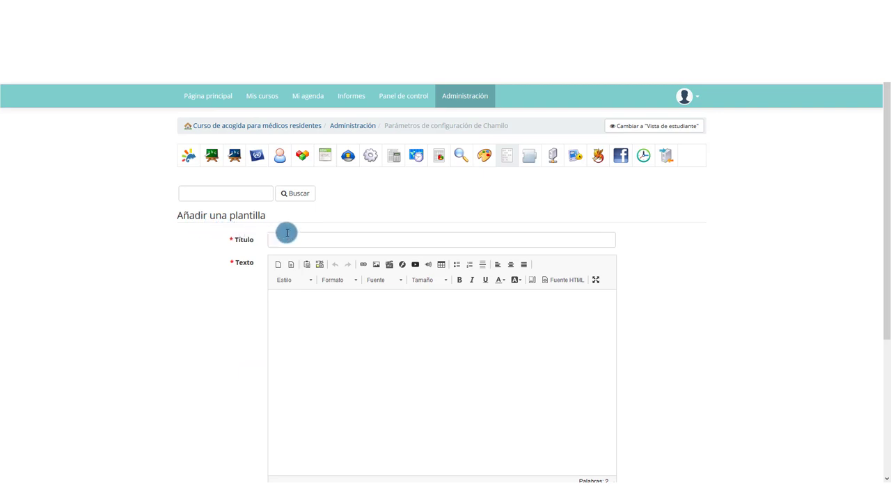
{"action": "left_click", "coordinate": [289, 238]}
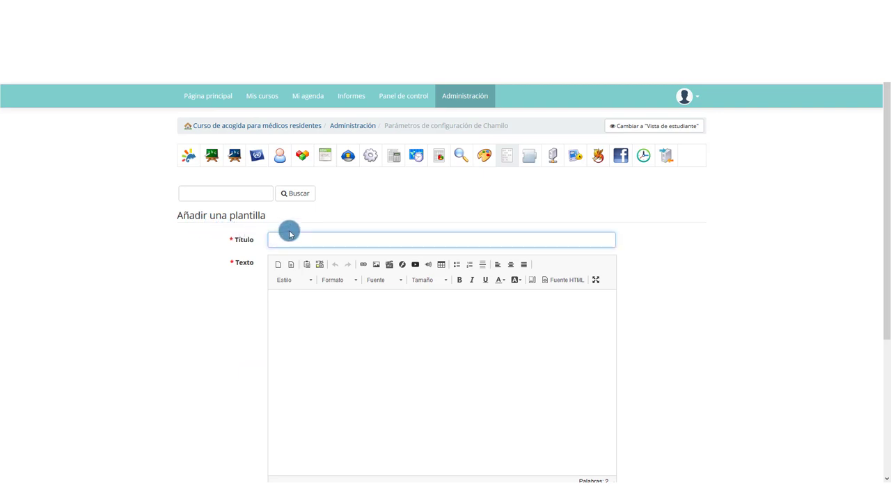
{"action": "type", "text": "Intro curso"}
{"action": "left_click", "coordinate": [351, 350]}
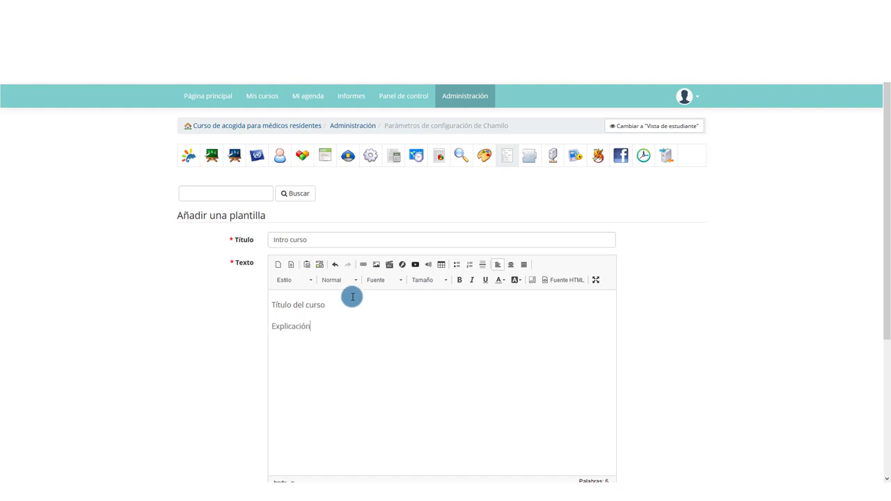
Apply the Title 1 style to "Título del curso" and the Alert Danger style to "Explicación".
{"action": "left_click_drag", "start_coordinate": [352, 305], "coordinate": [260, 310]}
{"action": "left_click", "coordinate": [290, 280]}
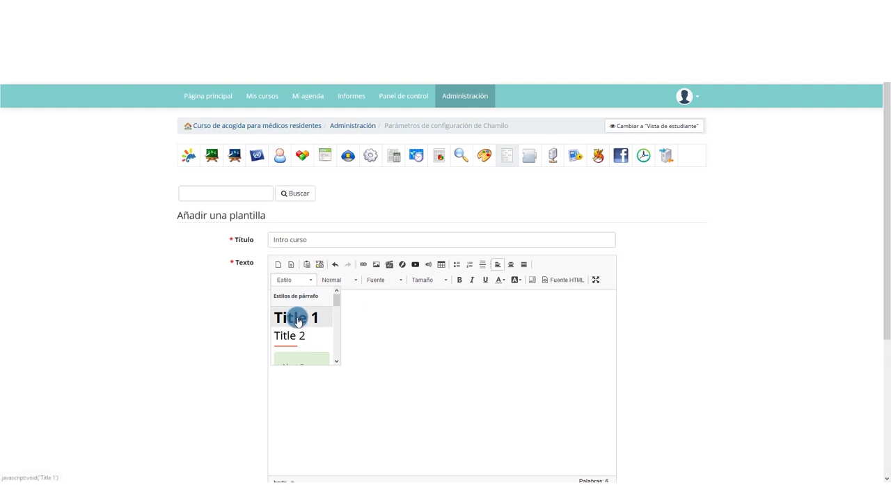
{"action": "left_click", "coordinate": [299, 318]}
{"action": "left_click_drag", "start_coordinate": [336, 332], "coordinate": [260, 332]}
{"action": "left_click", "coordinate": [313, 284]}
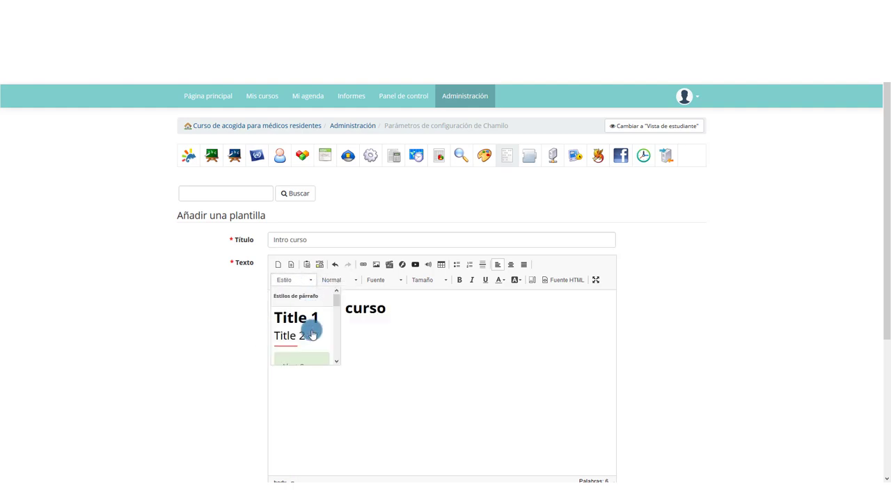
{"action": "scroll", "coordinate": [316, 334], "scroll_direction": "down", "scroll_amount": 5}
{"action": "left_click", "coordinate": [303, 311]}
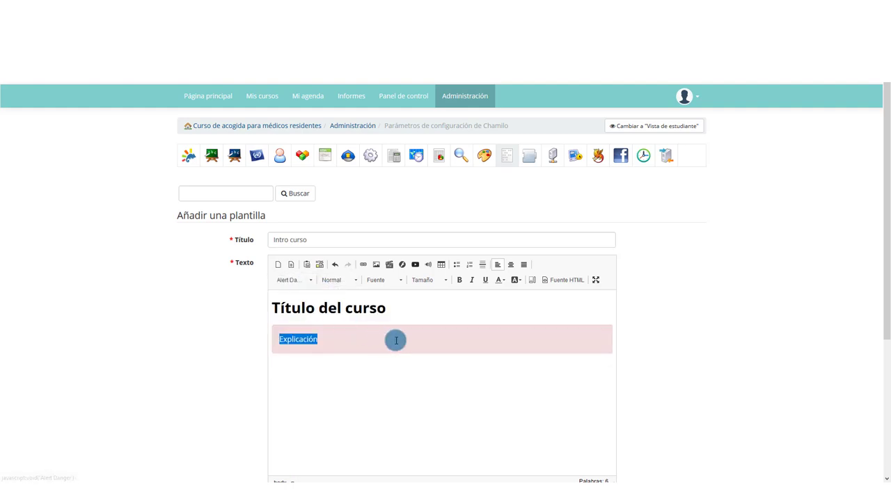
{"action": "left_click", "coordinate": [336, 342]}
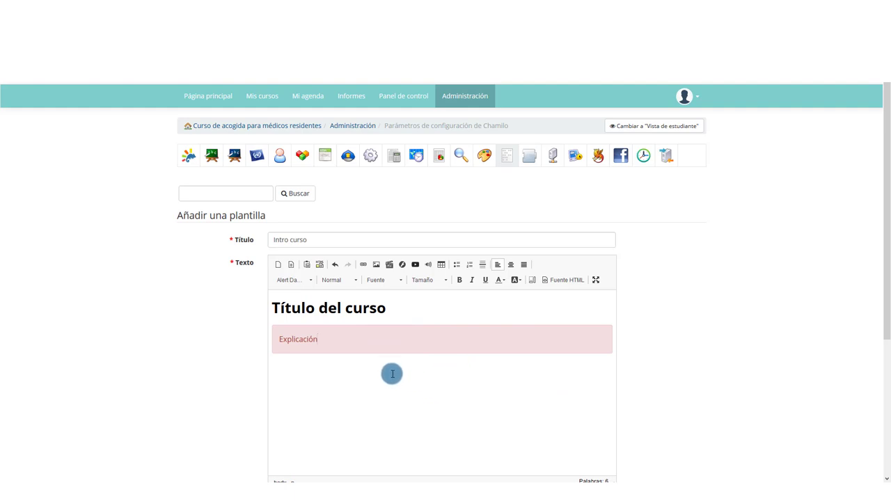
Choose monitor_256px as the template image and save the platform template.
{"action": "scroll", "coordinate": [392, 373], "scroll_direction": "down", "scroll_amount": 2}
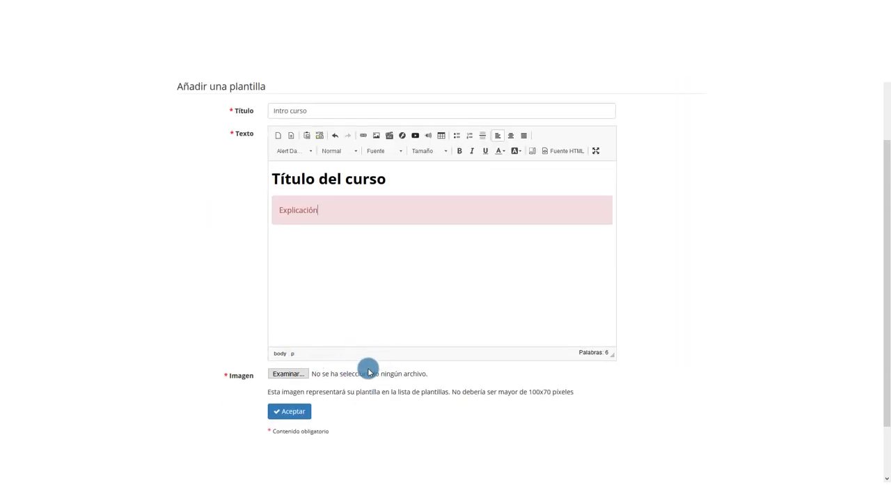
{"action": "left_click", "coordinate": [293, 377]}
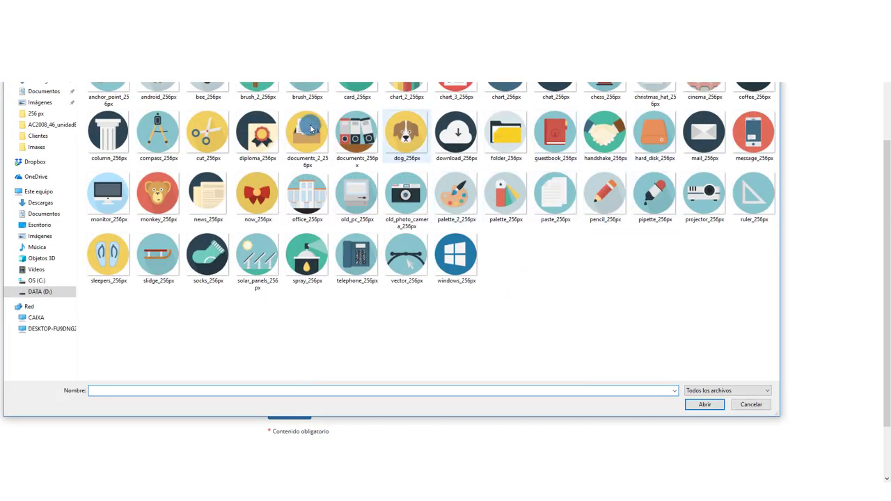
{"action": "left_click", "coordinate": [117, 201]}
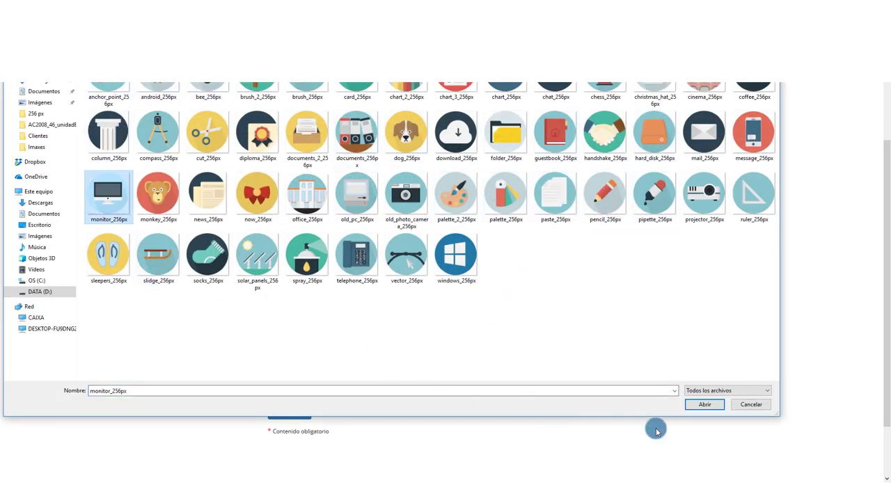
{"action": "left_click", "coordinate": [701, 407]}
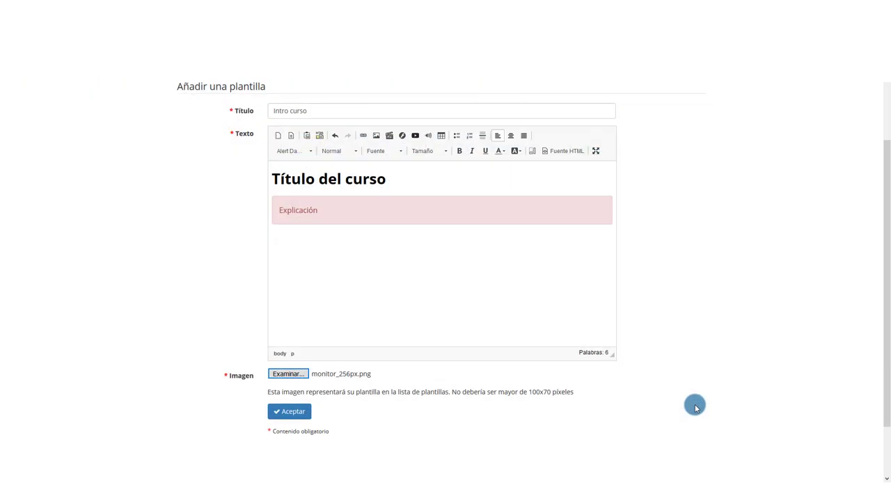
{"action": "left_click", "coordinate": [295, 415]}
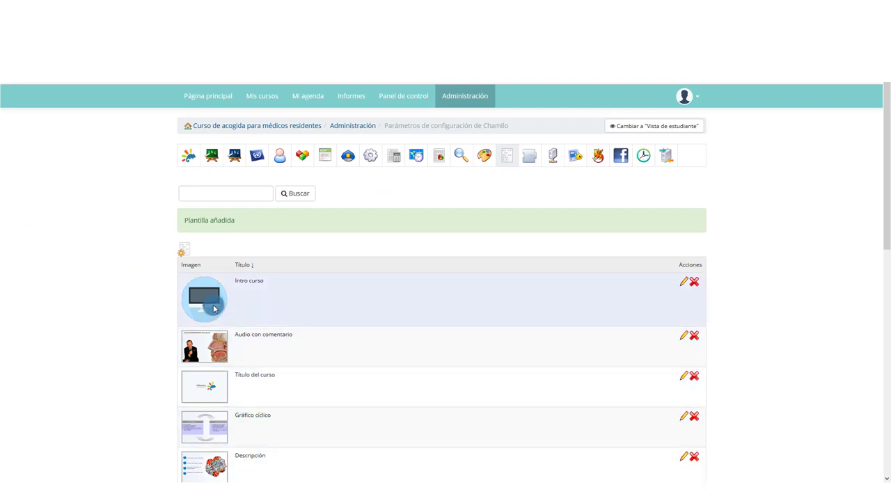
Return to the course's documents and start creating a new document.
{"action": "left_click", "coordinate": [308, 127]}
{"action": "scroll", "coordinate": [417, 320], "scroll_direction": "down", "scroll_amount": 1}
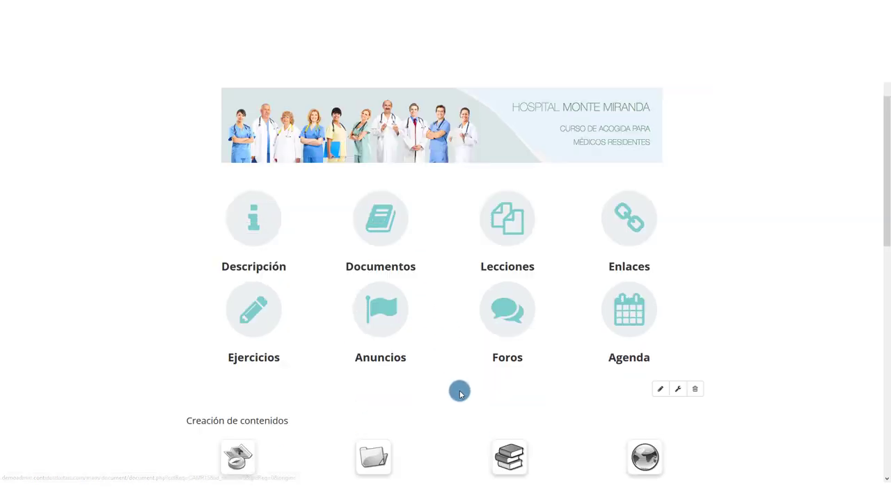
{"action": "scroll", "coordinate": [431, 348], "scroll_direction": "down", "scroll_amount": 3}
{"action": "left_click", "coordinate": [382, 285]}
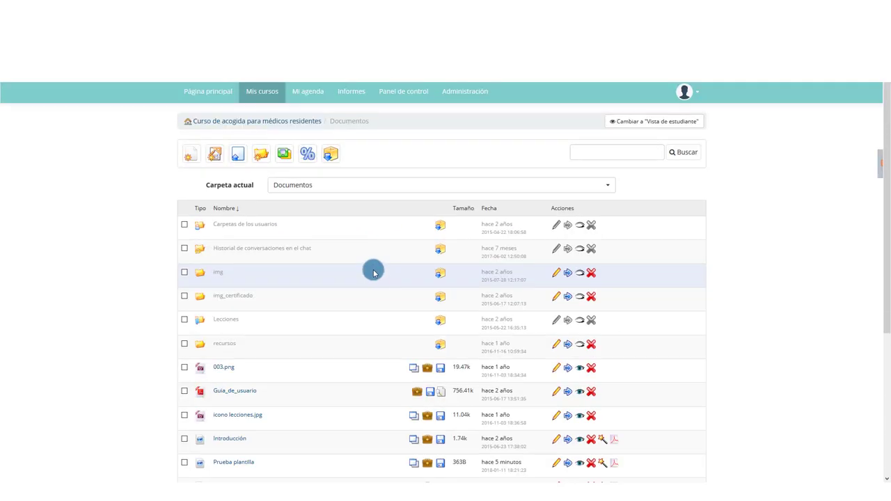
{"action": "left_click", "coordinate": [190, 161]}
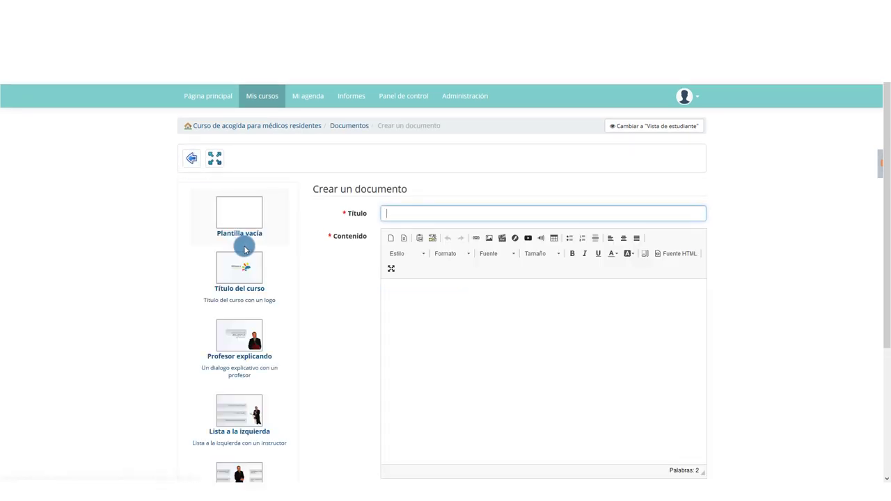
Load the "Intro curso" template into the new document's content and replace it with the "Página con video" template.
{"action": "left_click_drag", "start_coordinate": [286, 211], "coordinate": [292, 460]}
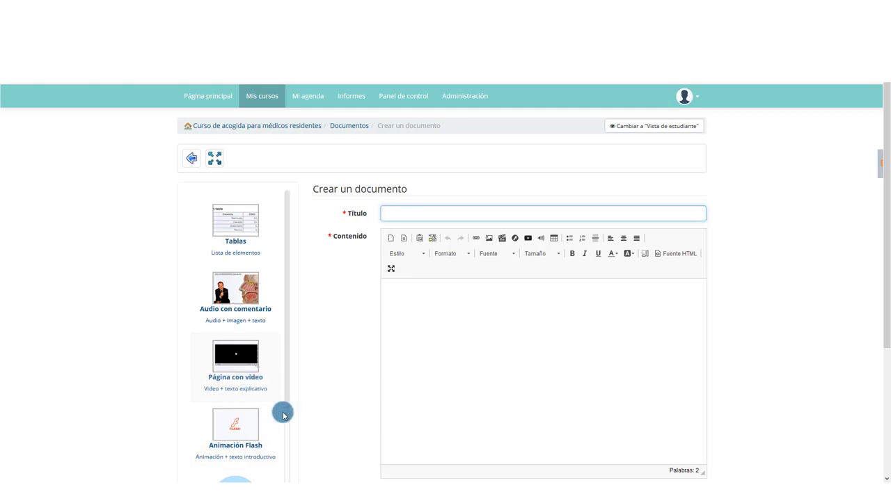
{"action": "scroll", "coordinate": [881, 237], "scroll_direction": "down", "scroll_amount": 2}
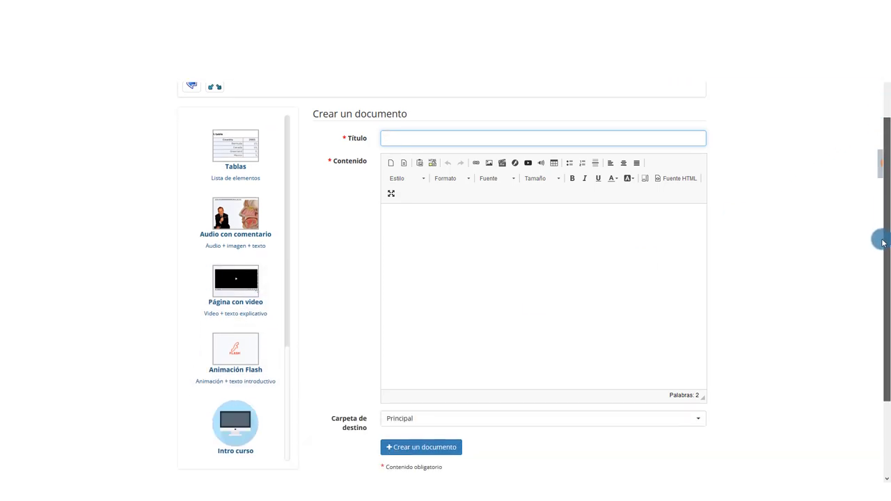
{"action": "left_click", "coordinate": [234, 423]}
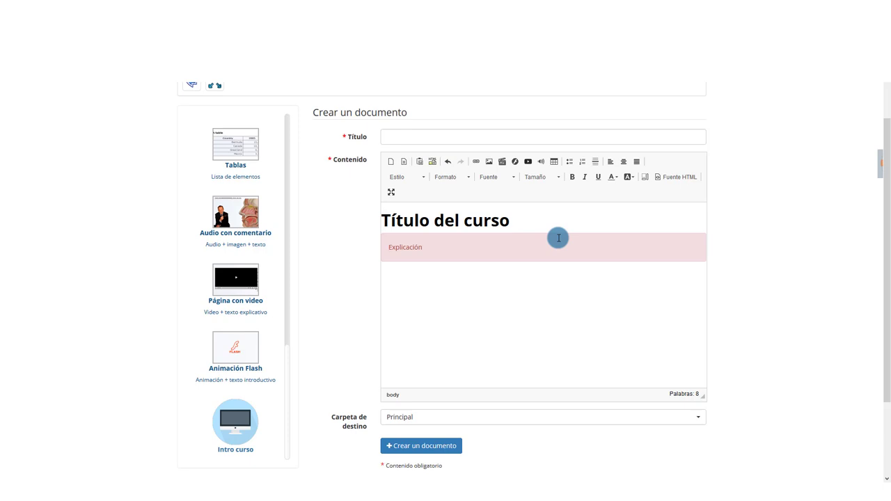
{"action": "left_click", "coordinate": [234, 281]}
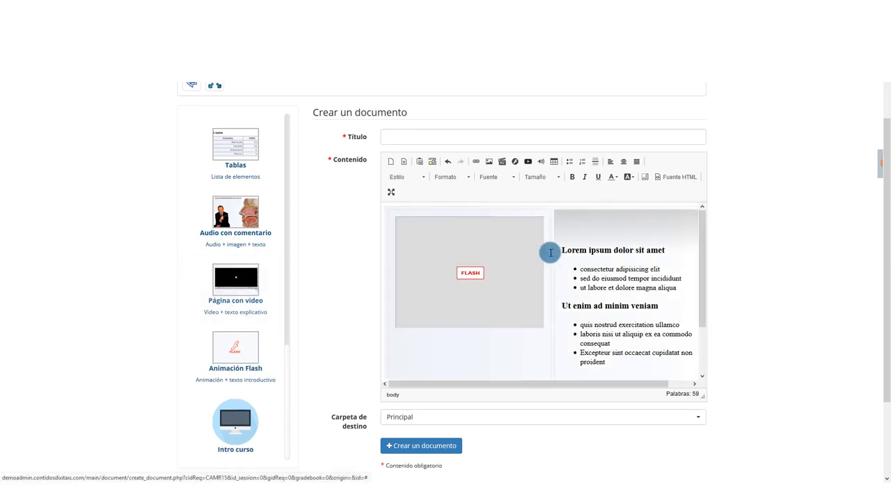
Preview the "Audio con comentario", "Procesos y etapas", "Gráfico cíclico" and "Descripción" templates one after another in the new document's content.
{"action": "left_click_drag", "start_coordinate": [632, 384], "coordinate": [247, 266]}
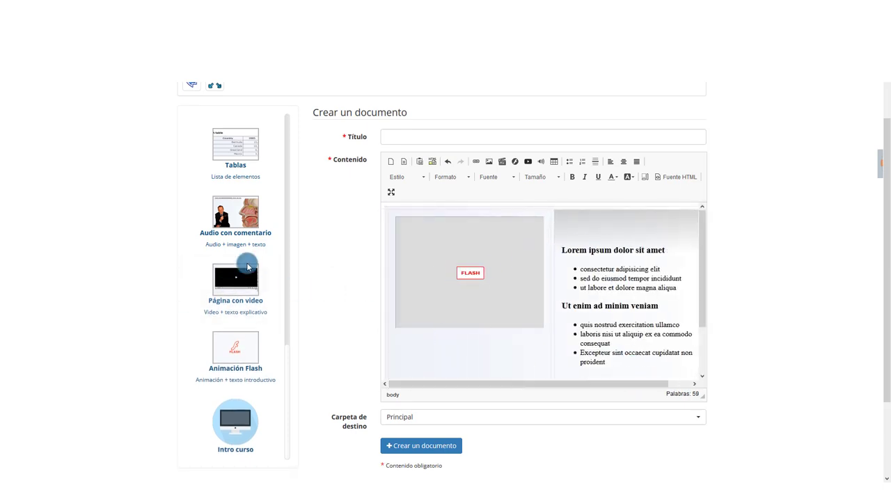
{"action": "left_click", "coordinate": [235, 212]}
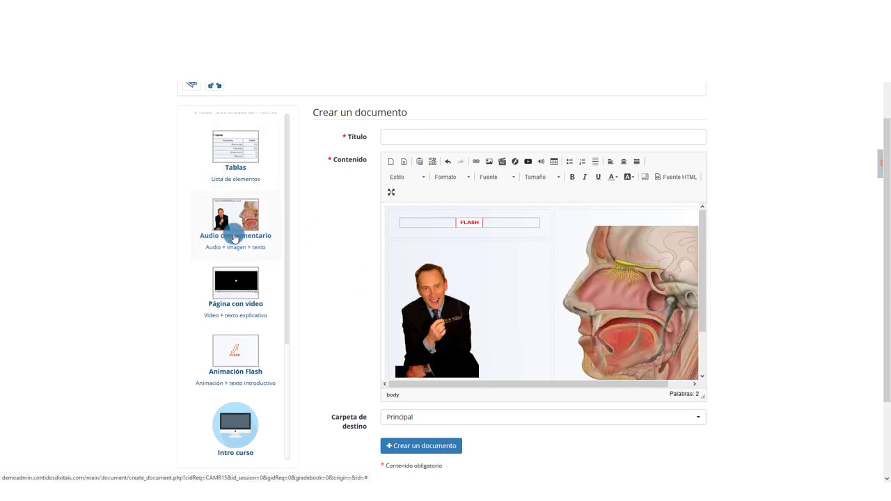
{"action": "scroll", "coordinate": [235, 239], "scroll_direction": "up", "scroll_amount": 3}
{"action": "left_click", "coordinate": [235, 307]}
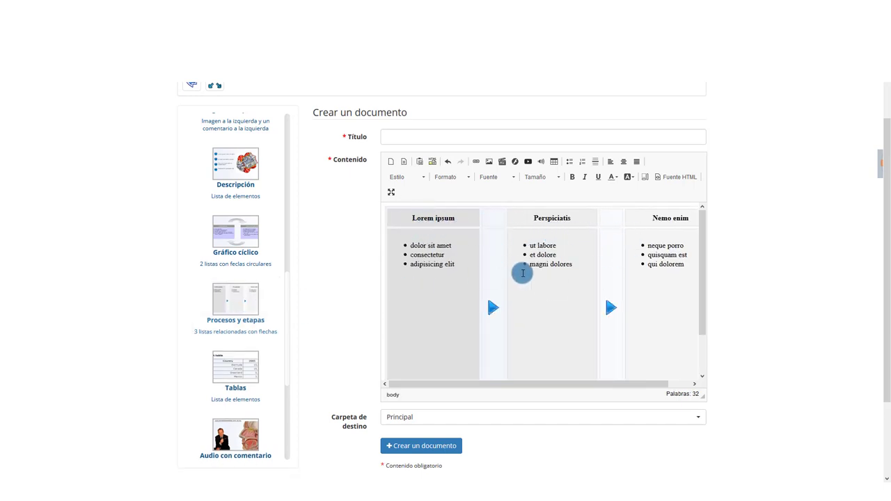
{"action": "left_click", "coordinate": [234, 236]}
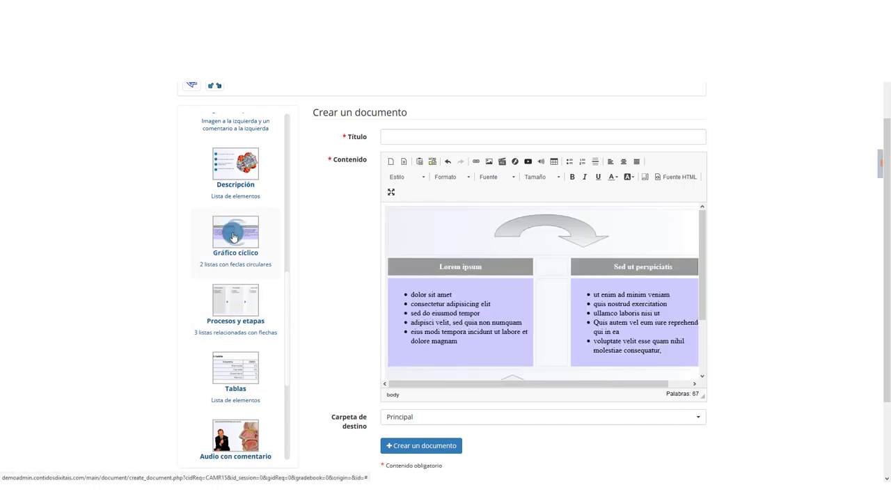
{"action": "left_click", "coordinate": [223, 179]}
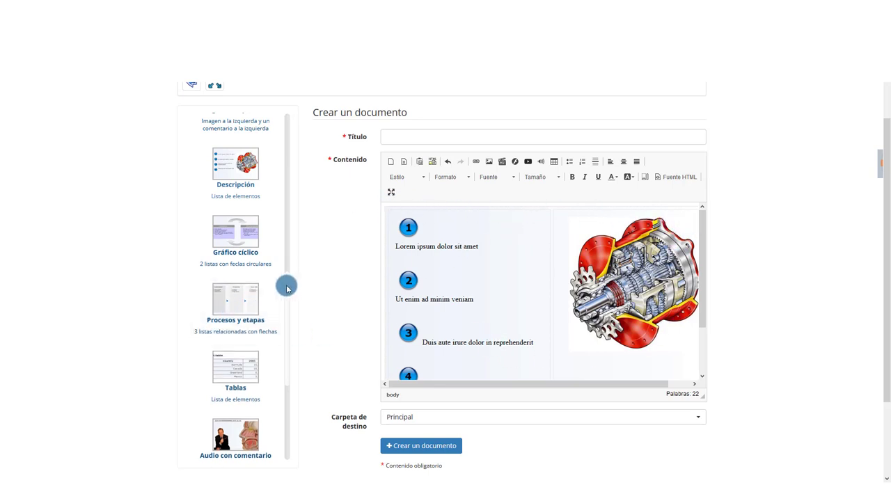
Load the "Intro curso" template into the new document's content, inspect its HTML source and return to the visual editing view.
{"action": "left_click_drag", "start_coordinate": [286, 287], "coordinate": [298, 404]}
{"action": "left_click", "coordinate": [235, 421]}
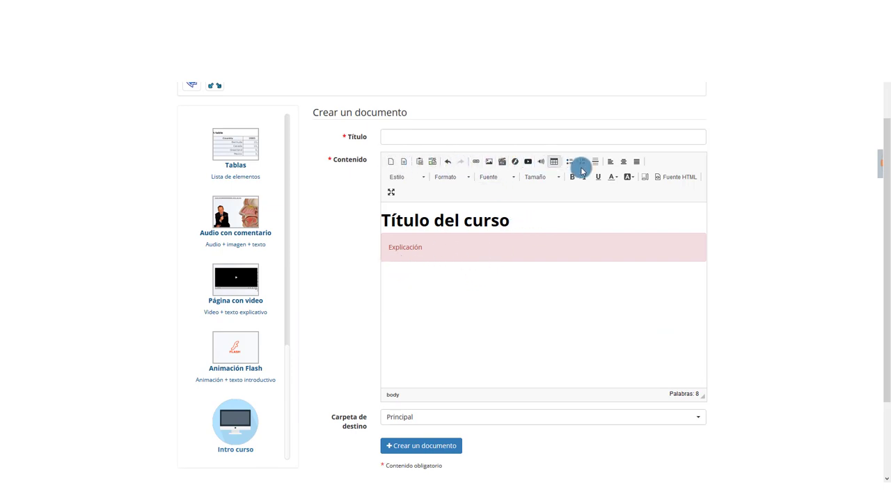
{"action": "left_click", "coordinate": [673, 180]}
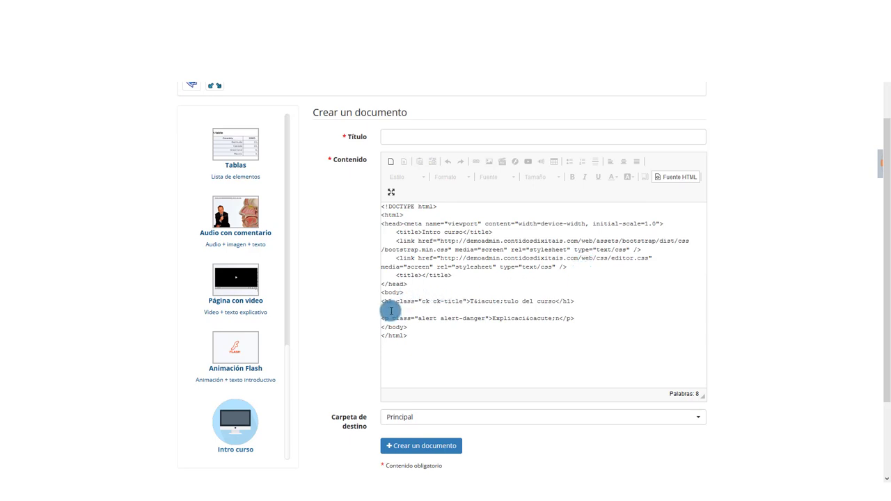
{"action": "left_click", "coordinate": [590, 319]}
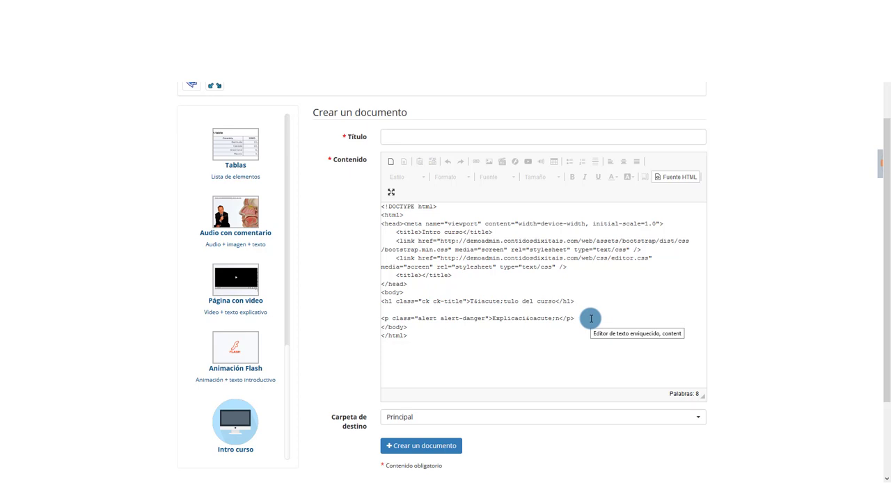
{"action": "left_click", "coordinate": [670, 177]}
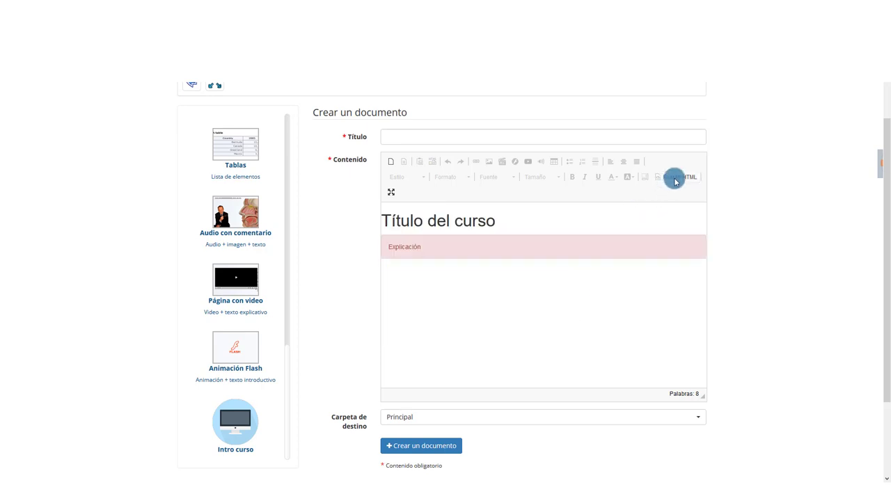